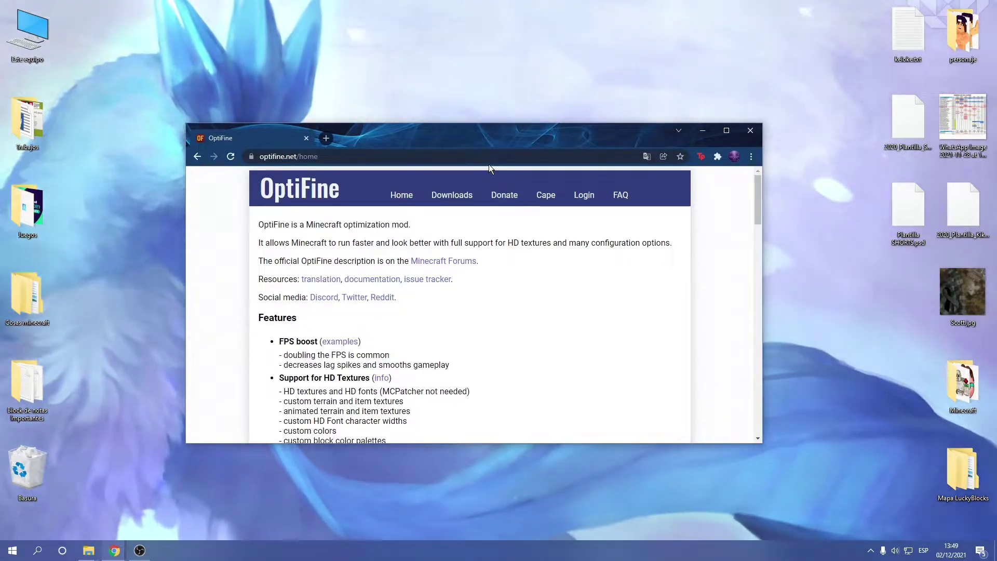
Show the Minecraft 1.18 preview versions on the OptiFine downloads page and locate OptiFine HD U H3 pre5
click(457, 197)
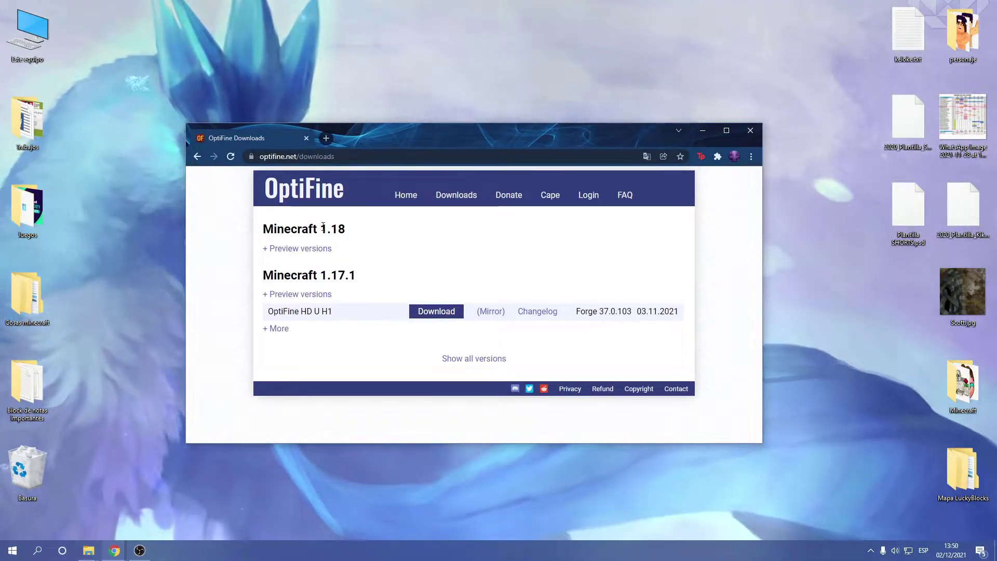
click(289, 251)
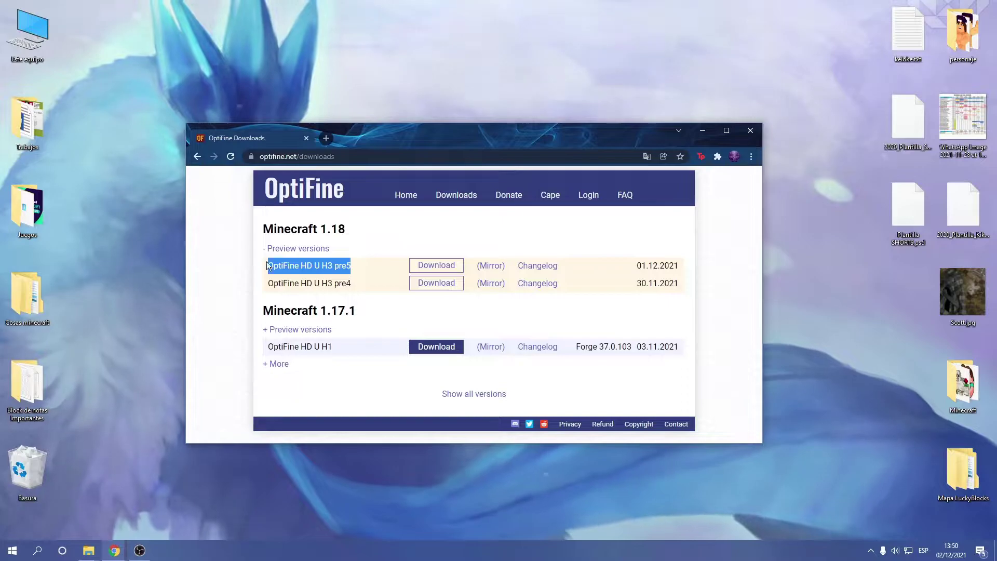
drag(320, 267, 331, 269)
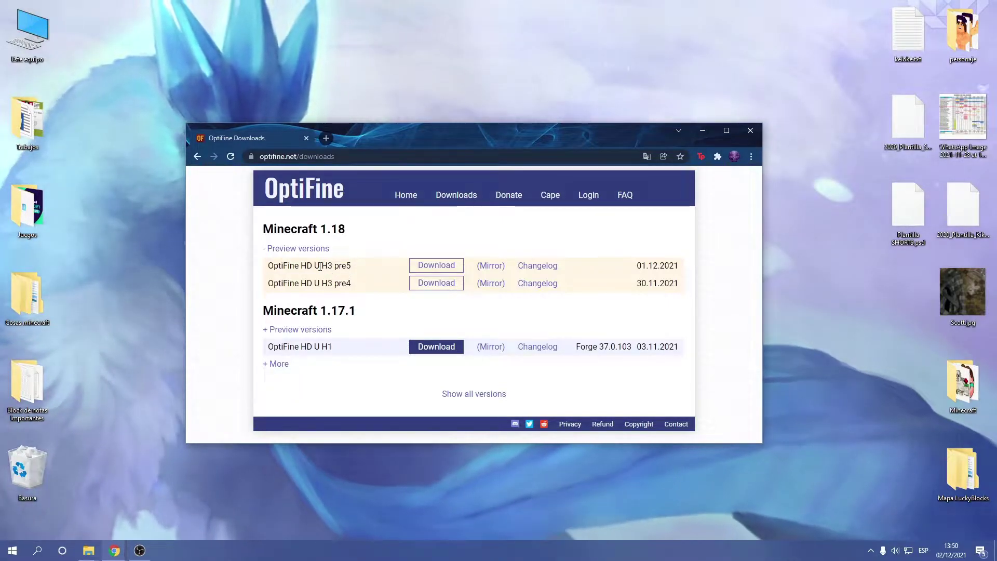
click(338, 266)
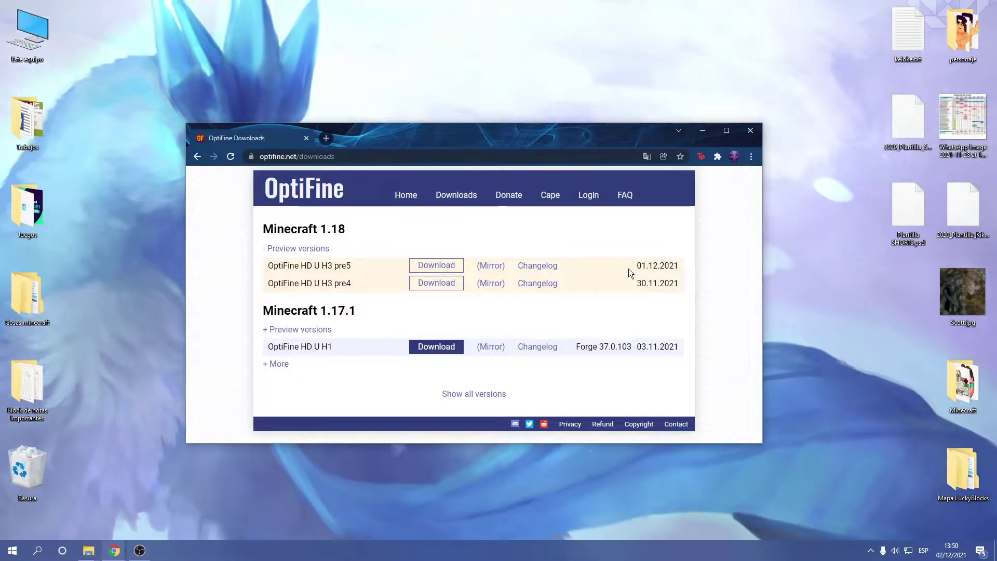
drag(629, 273, 684, 273)
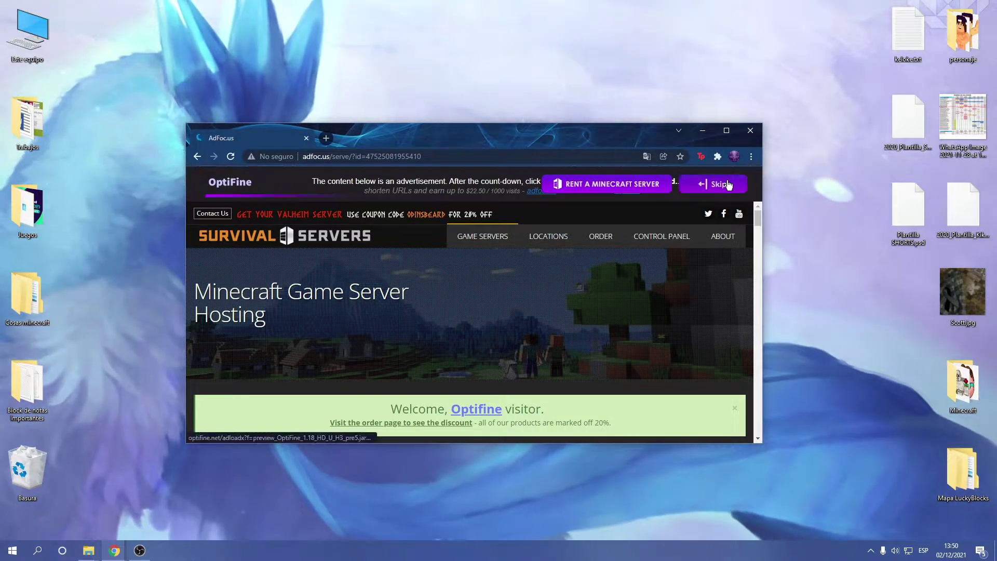
Skip the advertisement page and download preview OptiFine 1.18 HD U H3 pre5, returning to its download page from any ad
click(727, 184)
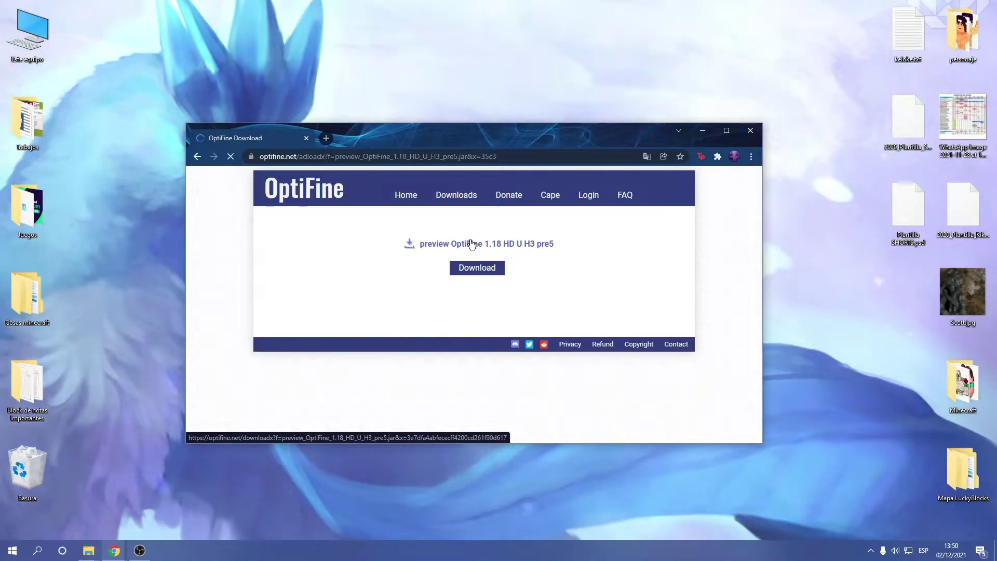
click(471, 244)
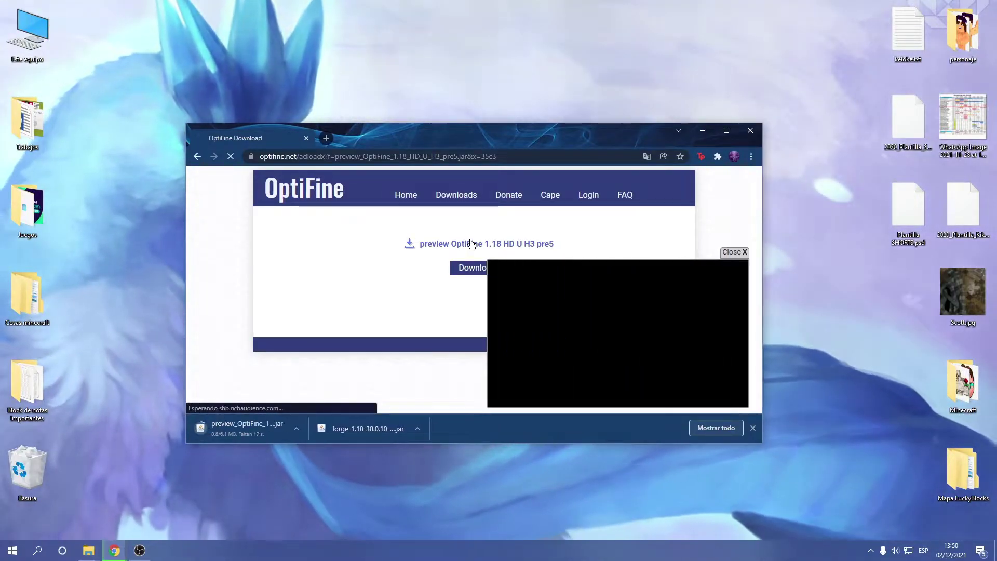
click(730, 252)
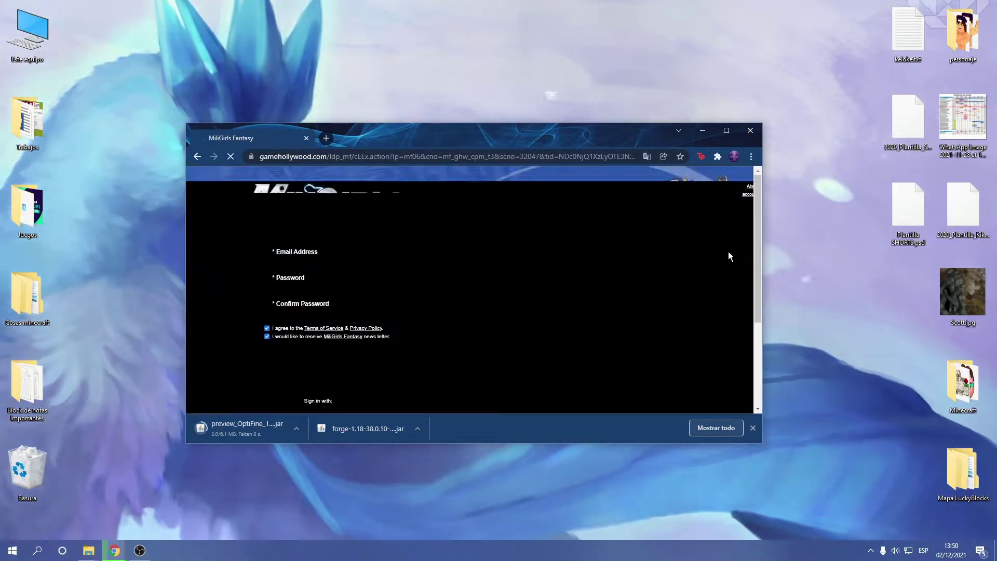
click(198, 156)
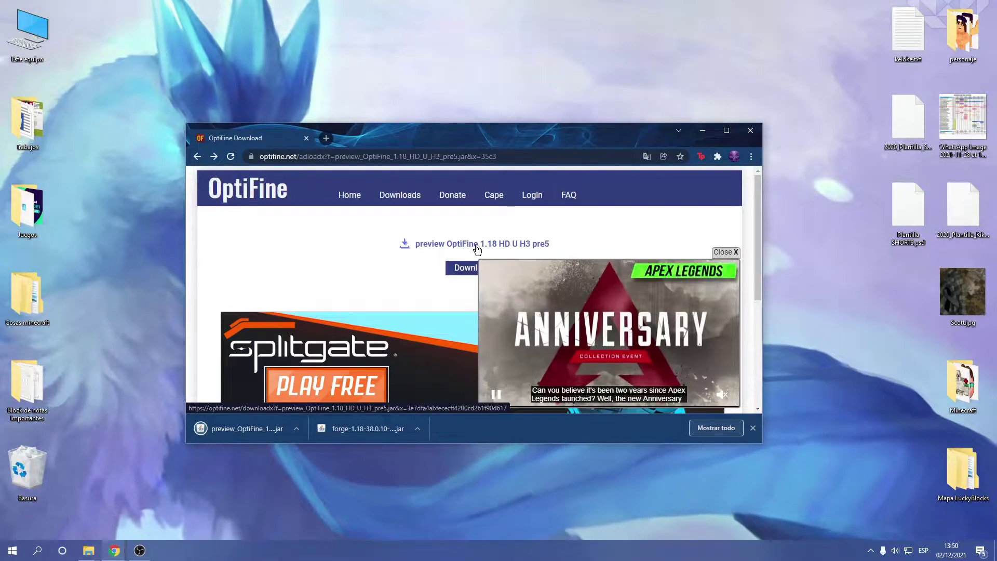
click(477, 251)
Keep the flagged preview_OptiFine_1.18_HD_U_H3_pre5.jar in the browser's full downloads list and place the file on the desktop
click(707, 428)
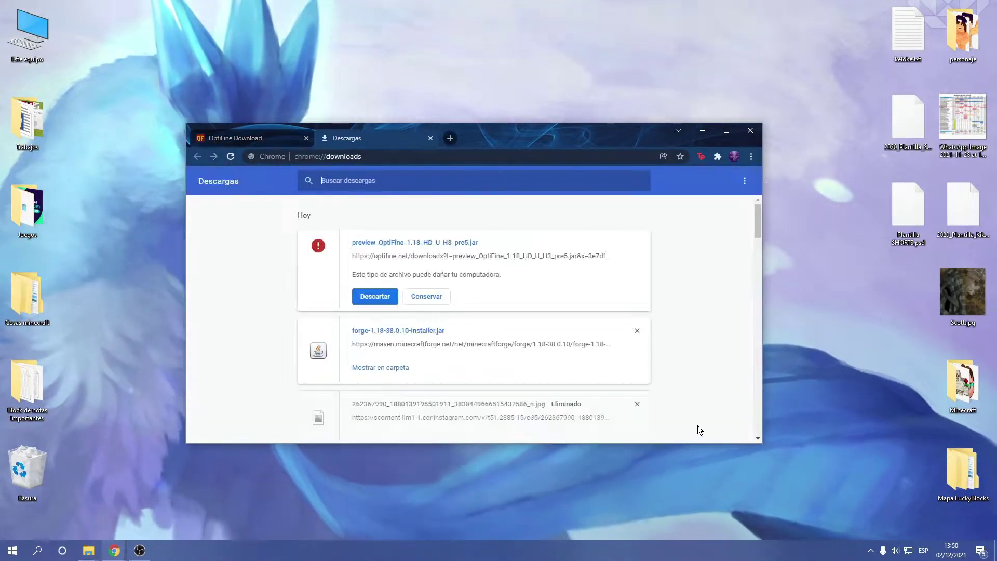
click(307, 138)
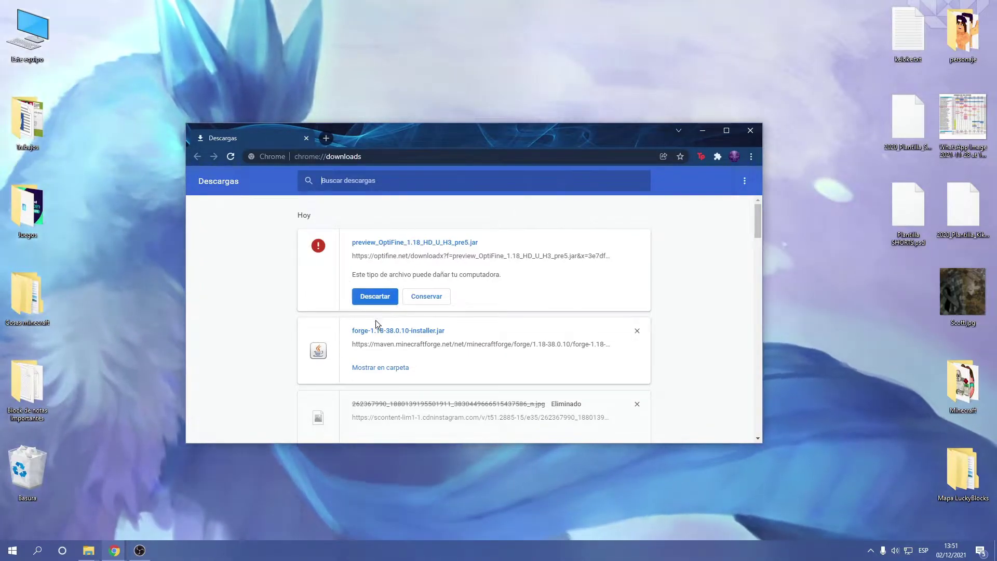
click(429, 305)
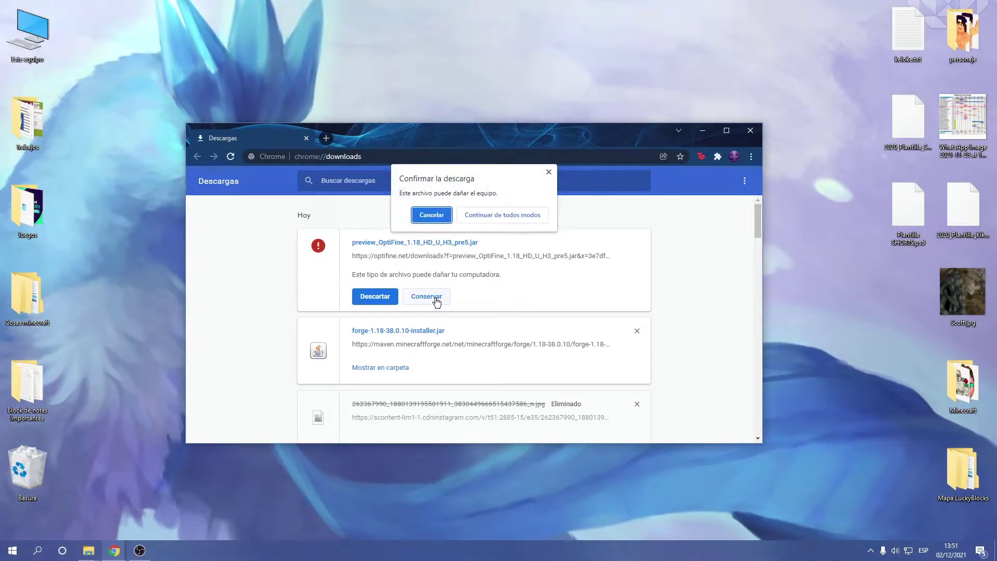
click(479, 221)
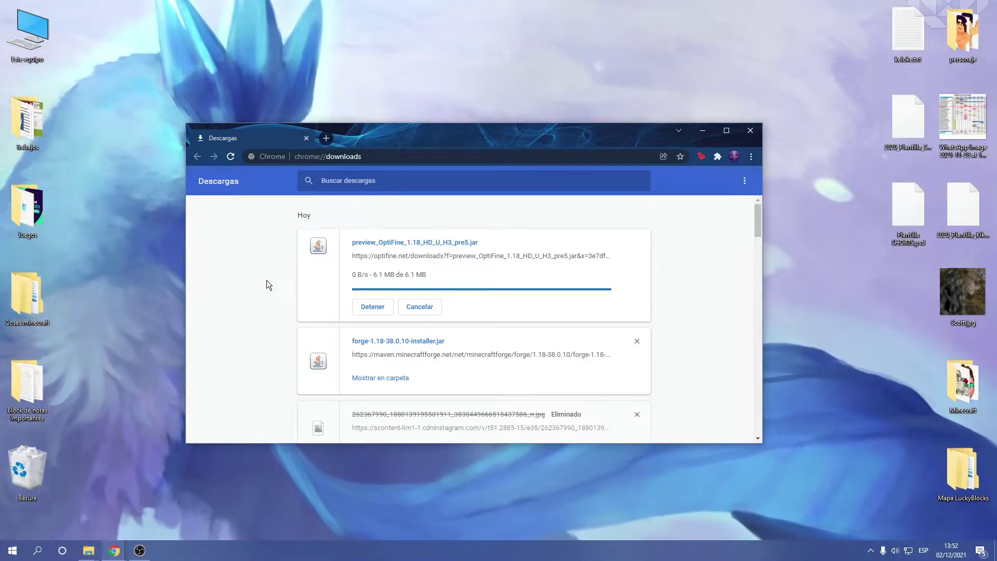
drag(402, 243, 461, 134)
click(702, 130)
Open the OptiFine jar on the desktop with Java(TM) Platform SE binary, view its installer and close it without installing
right_click(452, 129)
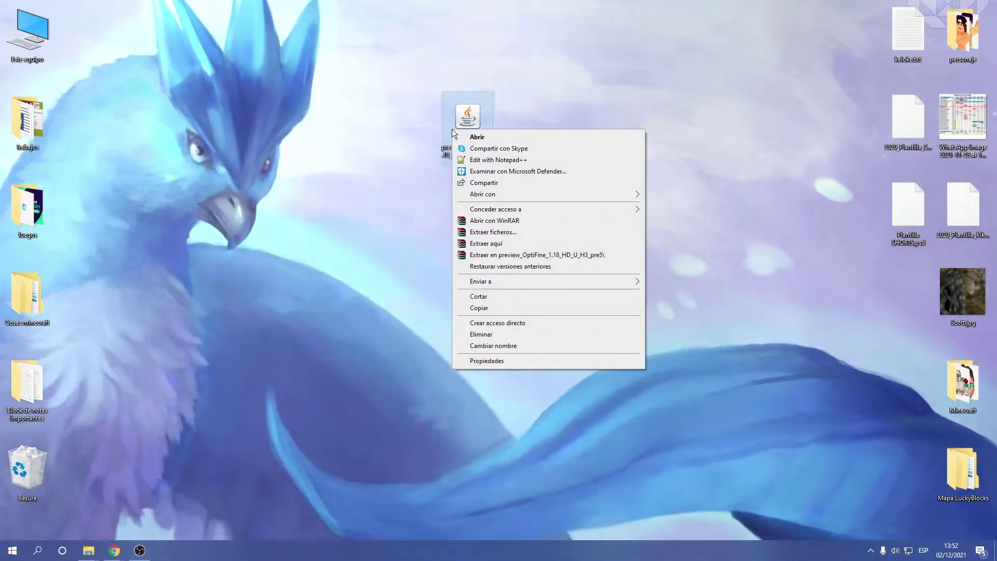
mouse_move(488, 196)
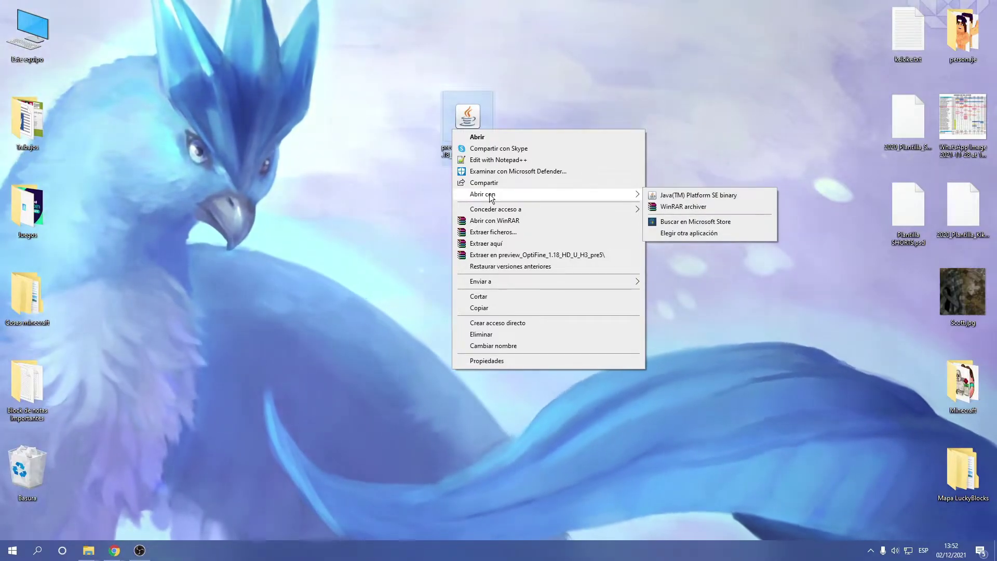
click(677, 196)
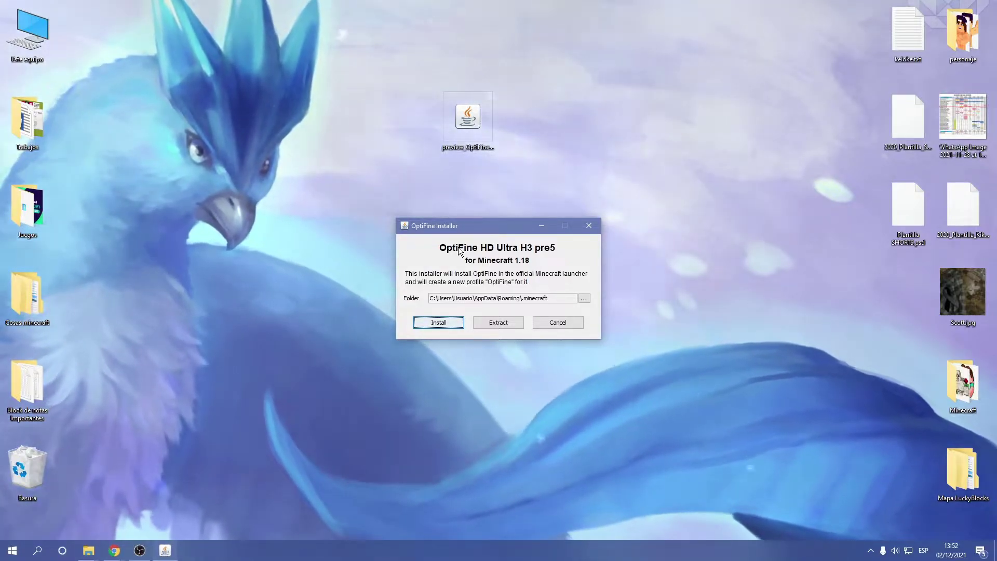
drag(496, 223, 460, 178)
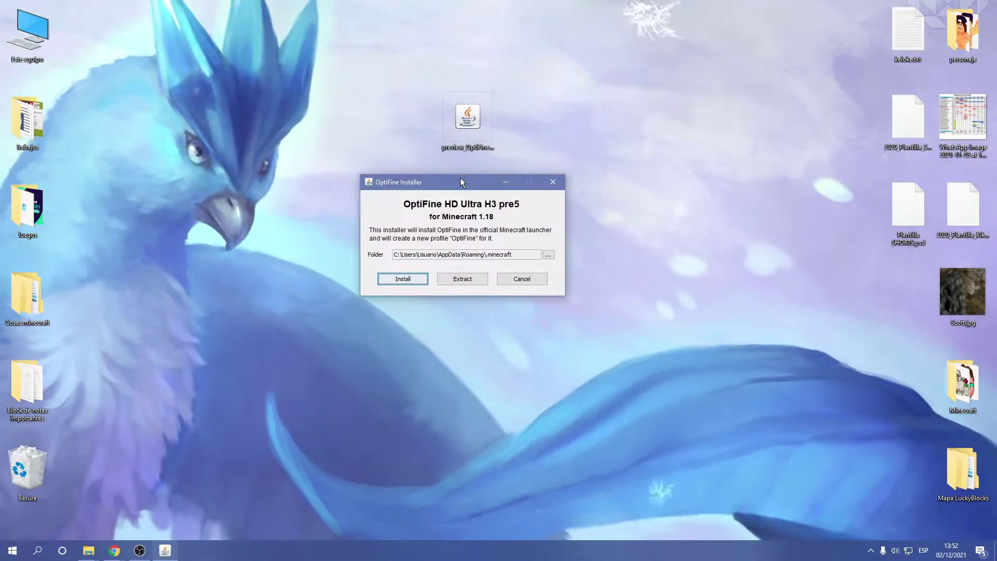
click(553, 182)
drag(416, 68, 536, 199)
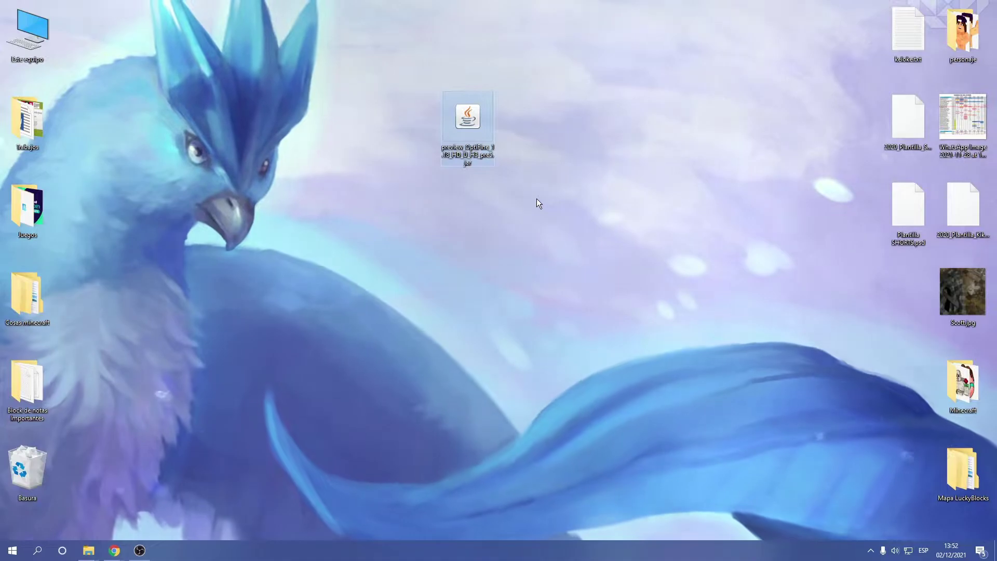
Examine the version folders in Cosas minecraft and the OptiForge and jei mod files inside the 1.17.1 folder
click(72, 281)
double_click(47, 286)
drag(317, 239, 344, 179)
drag(310, 256, 357, 300)
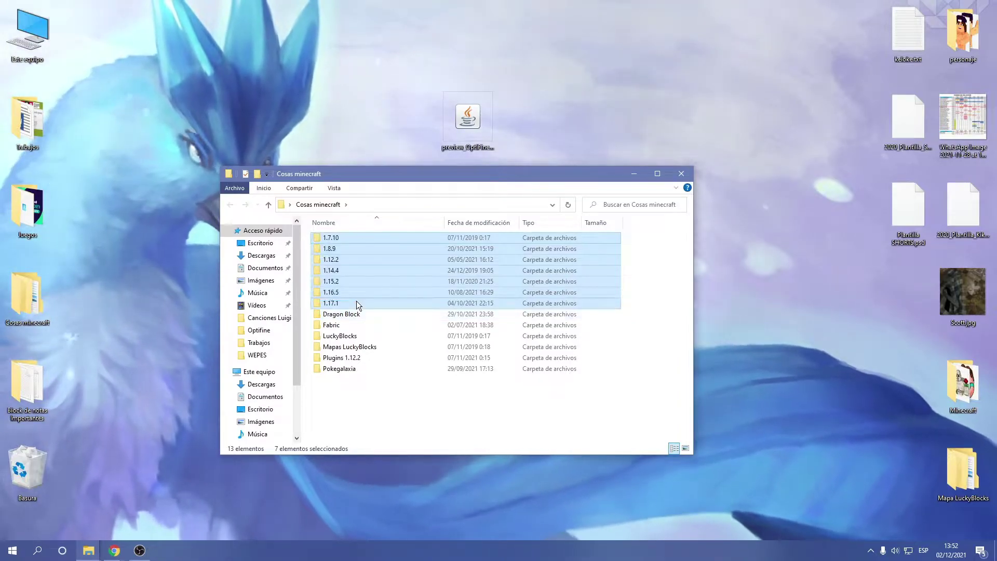
double_click(343, 305)
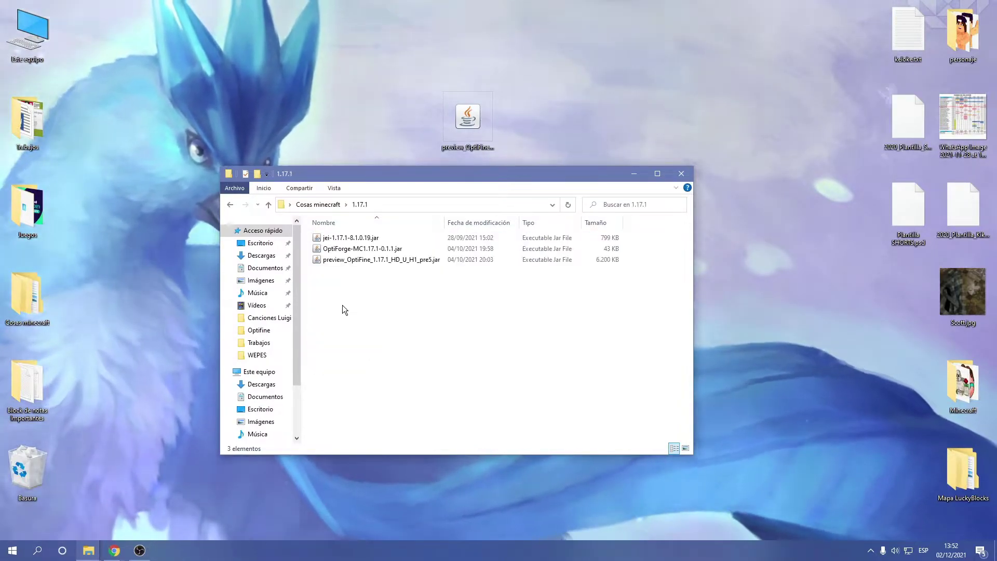
click(341, 252)
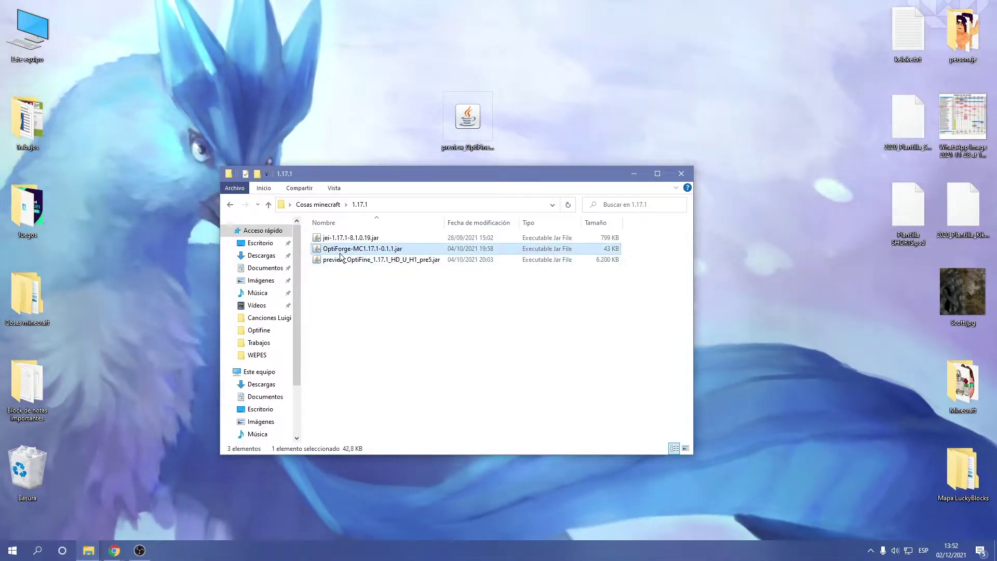
click(340, 242)
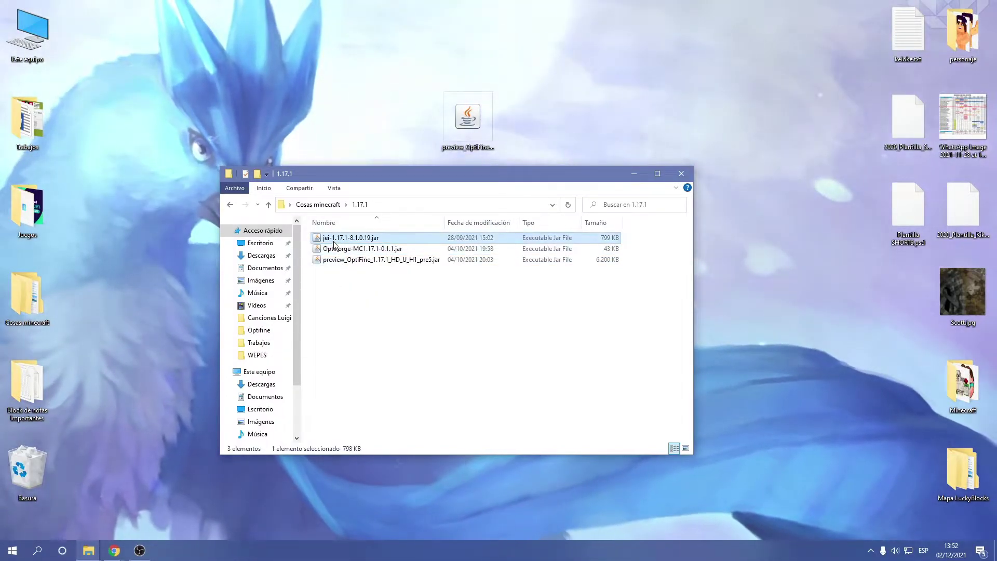
Examine the mod files in the 1.16.5 folder of Cosas minecraft, including OptiFine_1.16.5_HD_U_G6.jar, and close the window
click(231, 204)
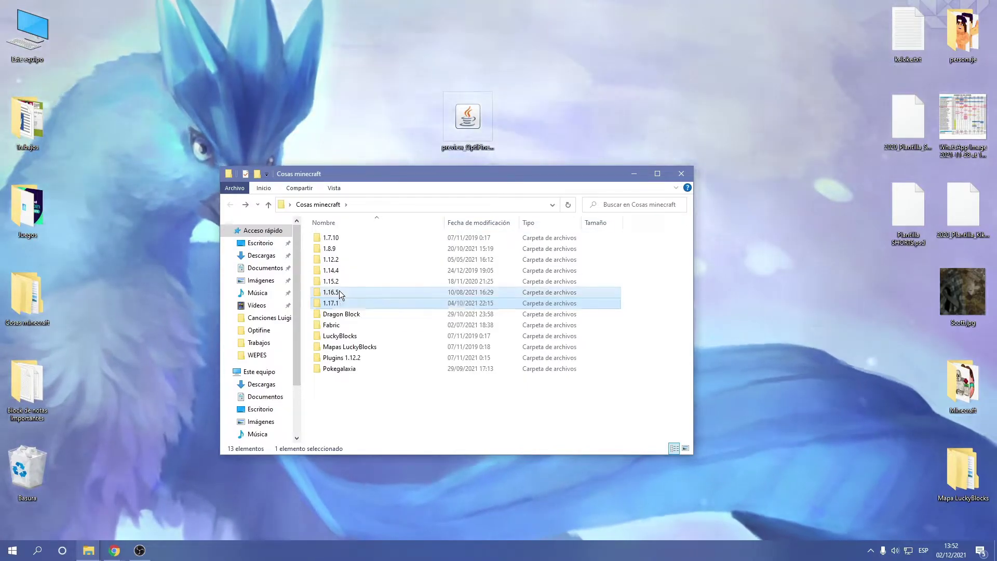
double_click(339, 291)
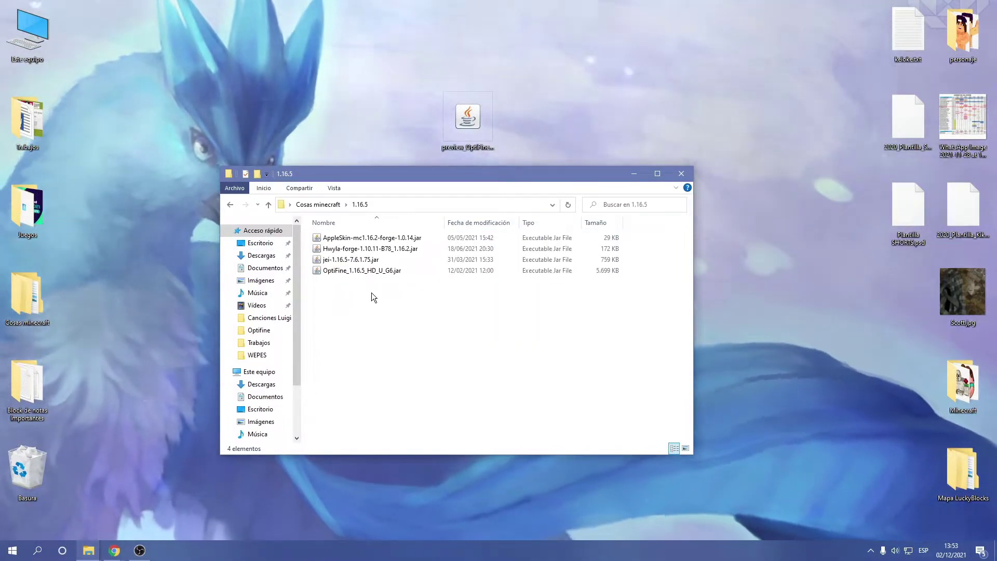
drag(342, 274, 339, 298)
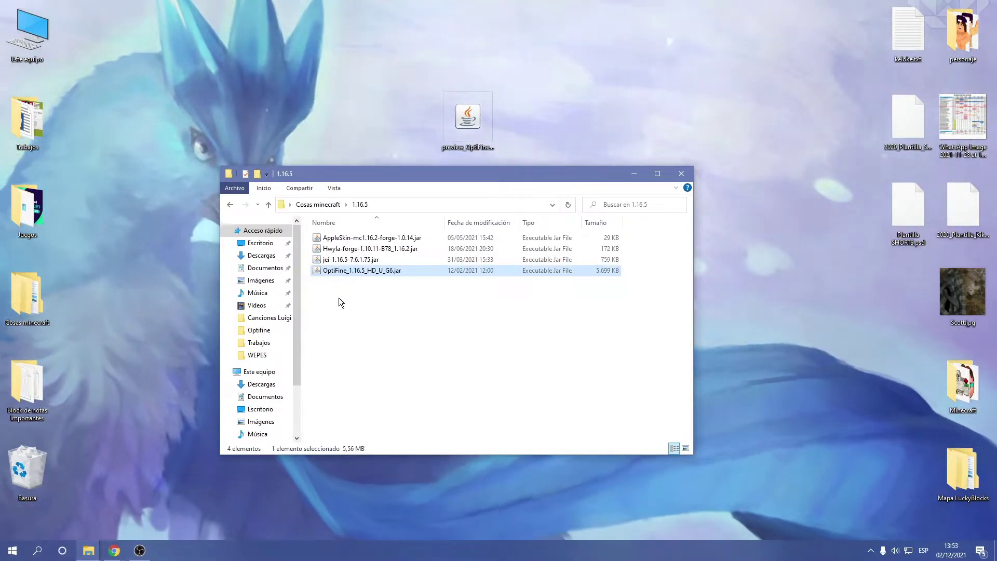
click(339, 299)
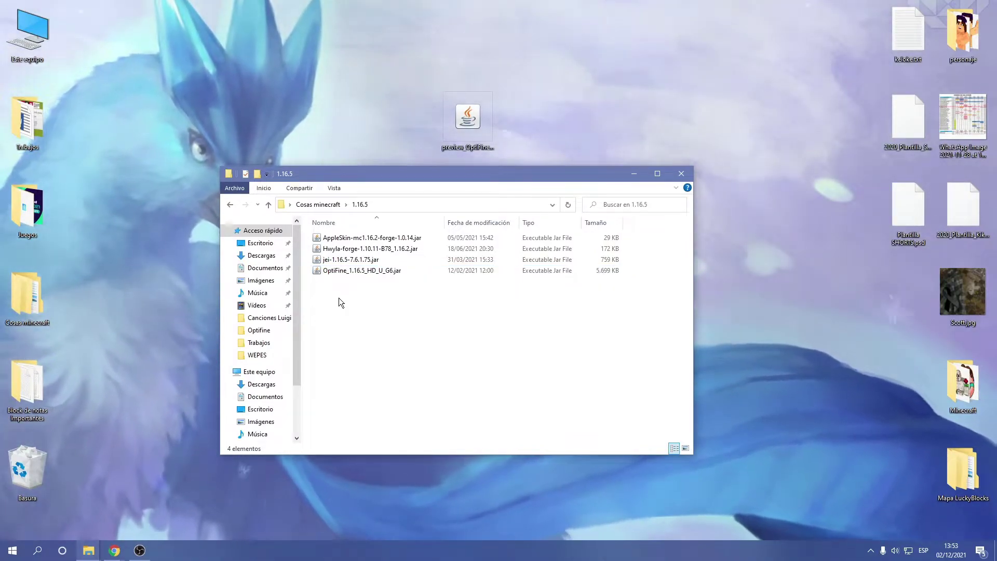
drag(361, 308, 354, 226)
click(341, 307)
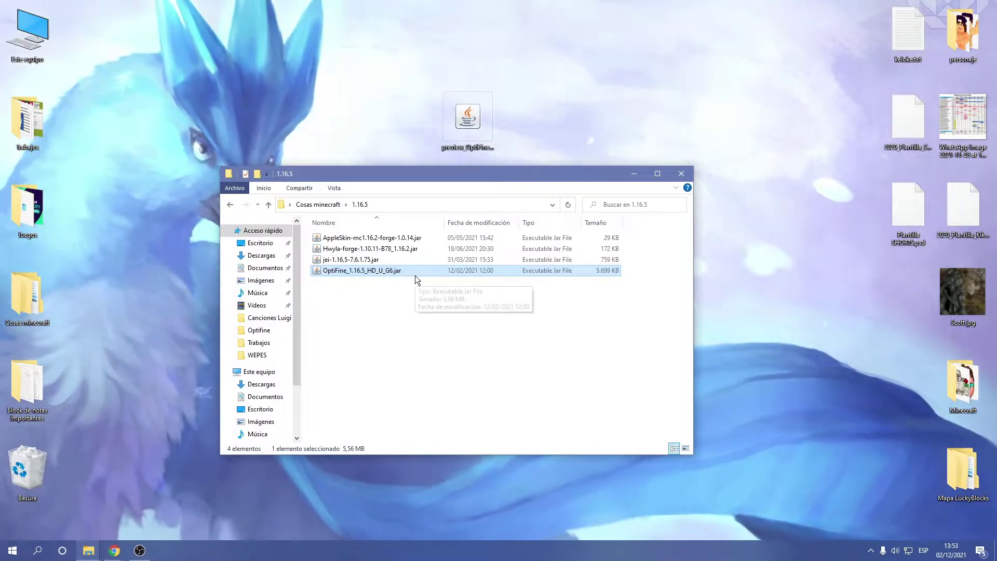
click(549, 294)
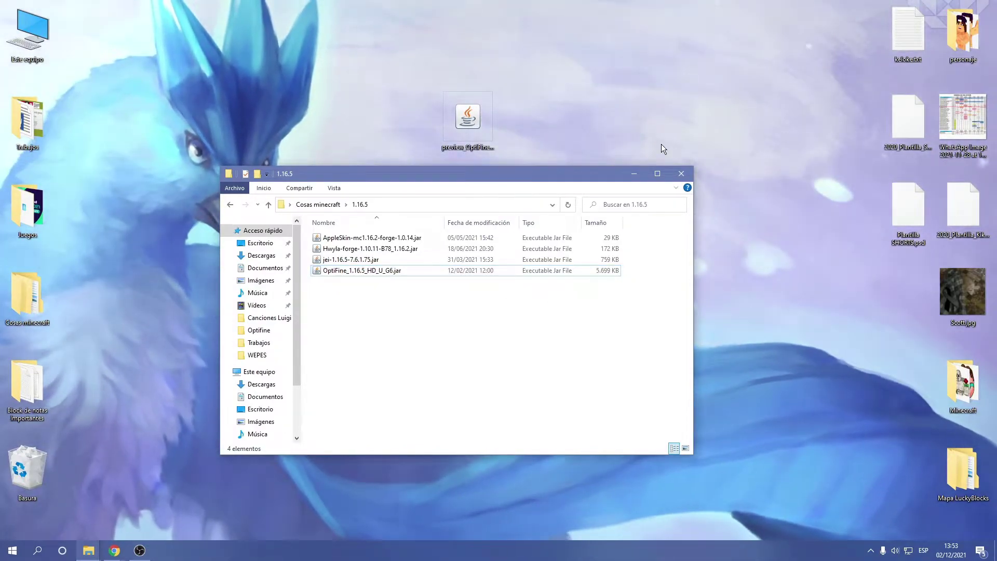
click(679, 171)
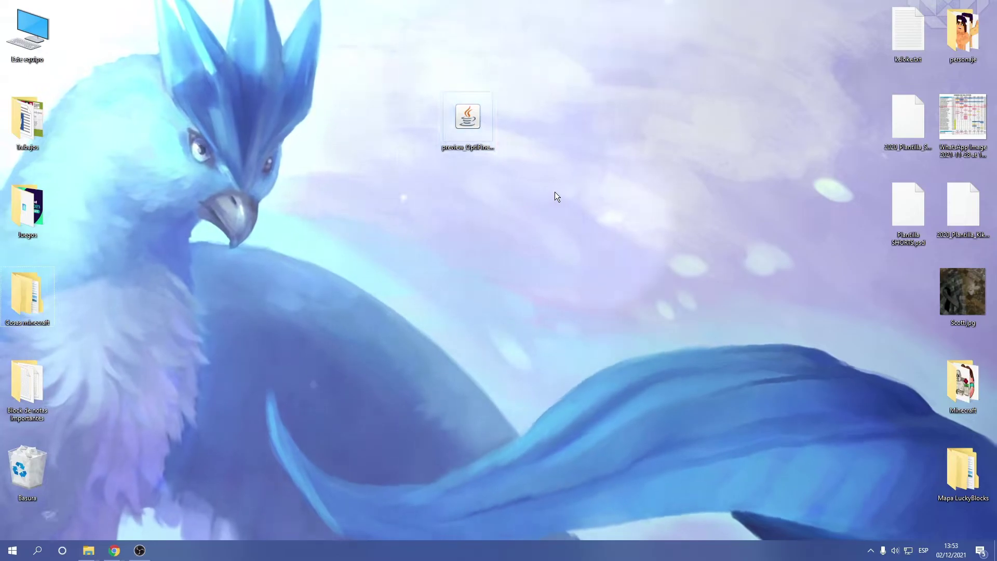
Run the desktop OptiFine jar with Java again to check the installer window, and dismiss it
right_click(460, 126)
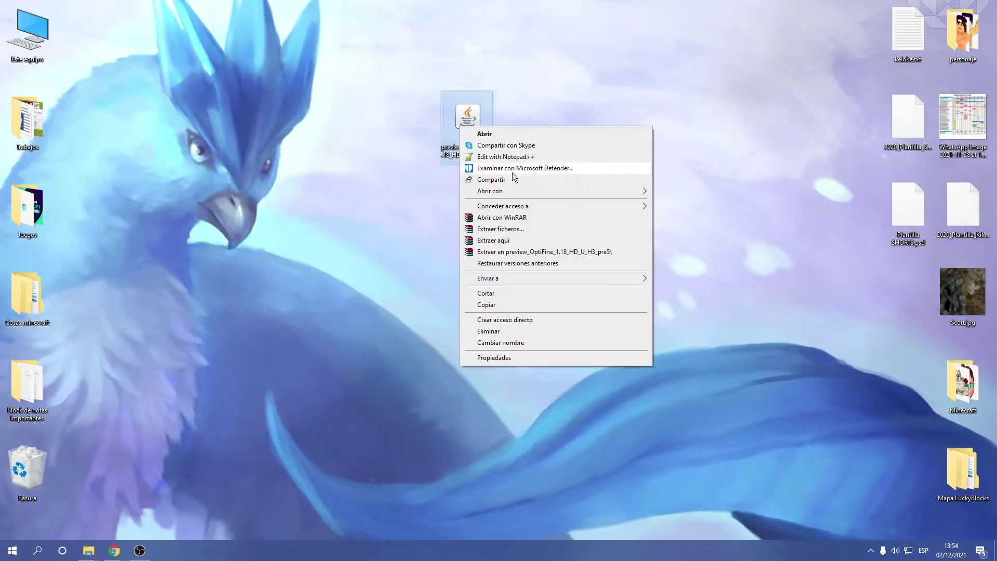
mouse_move(528, 191)
click(673, 193)
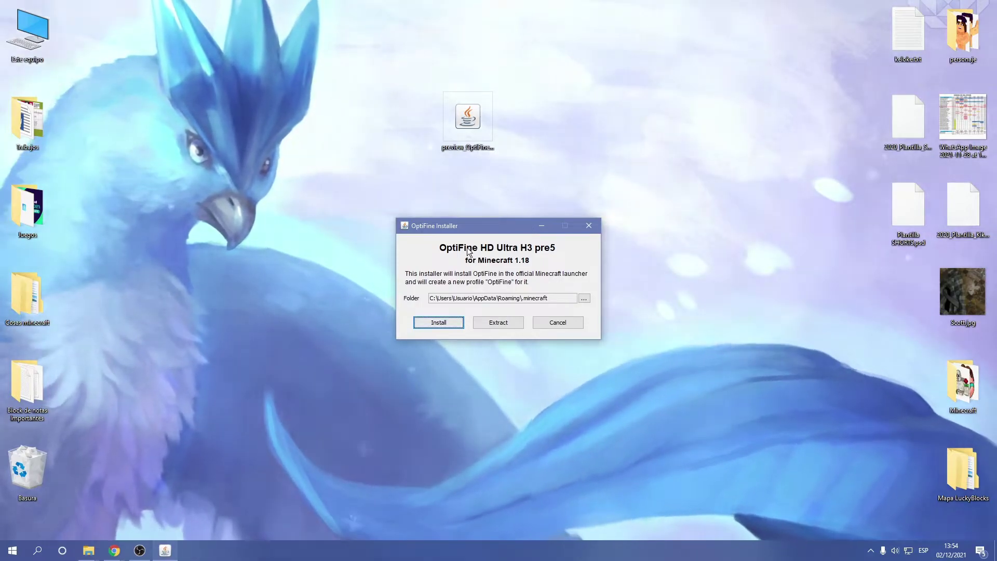
drag(484, 229, 456, 184)
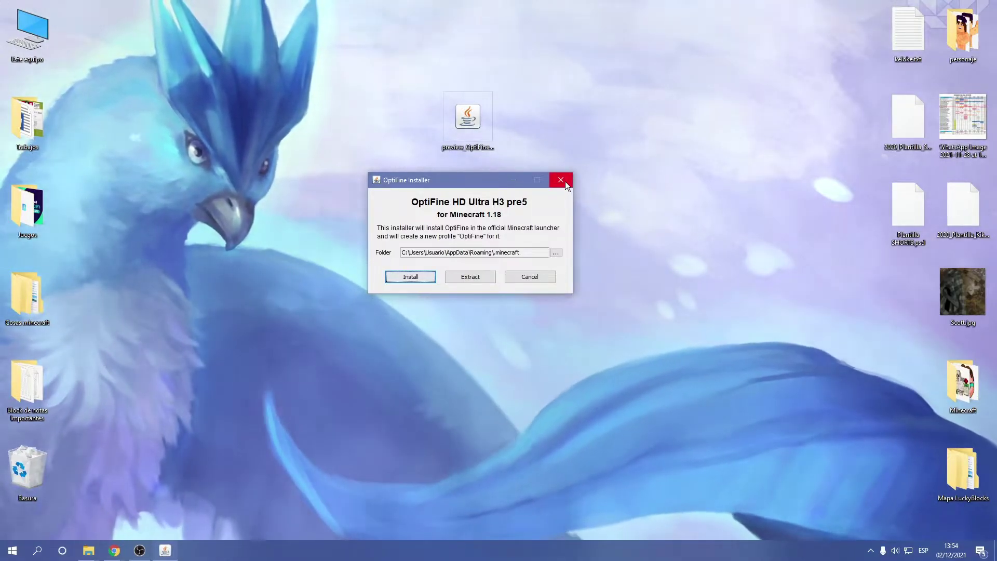
click(561, 180)
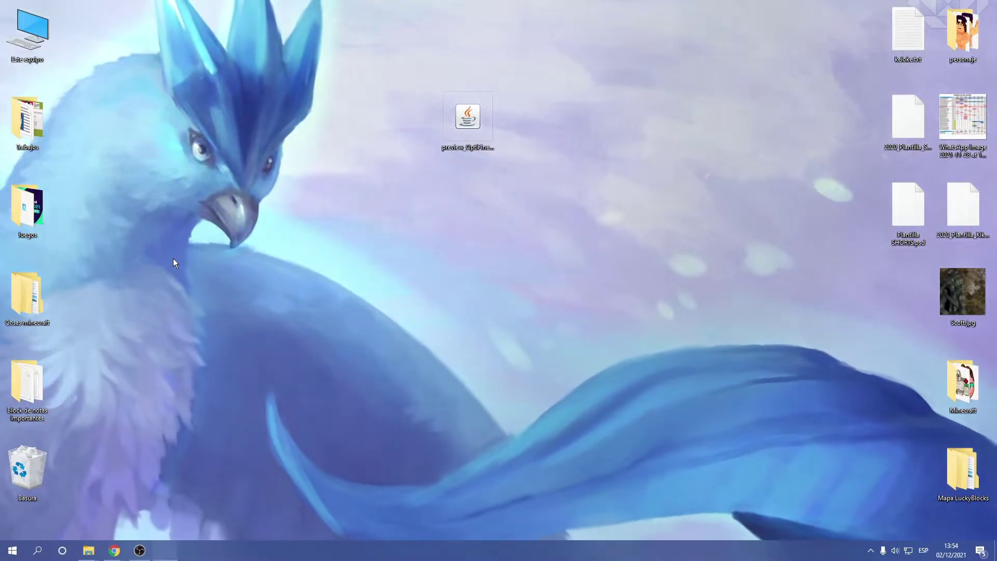
Open the mods folder inside .minecraft and move the OptiFine 1.18 jar from the desktop into it
key(Return)
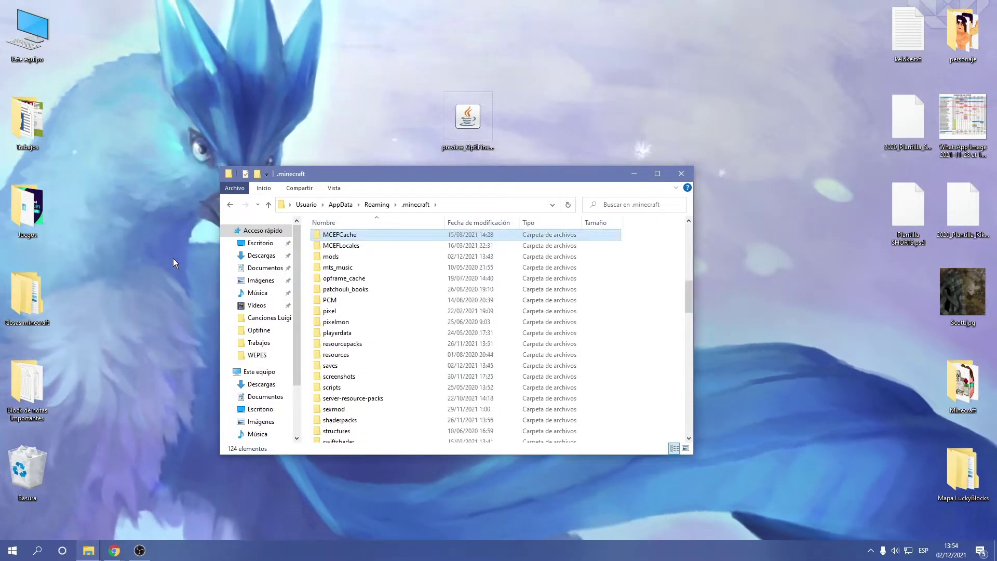
text(mods)
key(Return)
drag(470, 118, 431, 293)
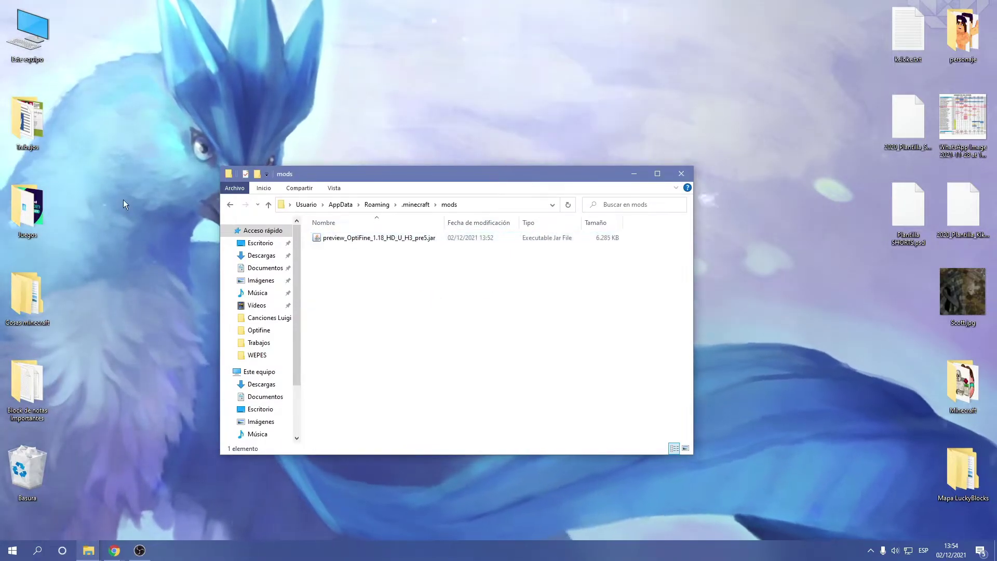
Start the Minecraft launcher from the desktop Juegos folder, close that folder and minimize the mods folder window
double_click(27, 207)
double_click(544, 356)
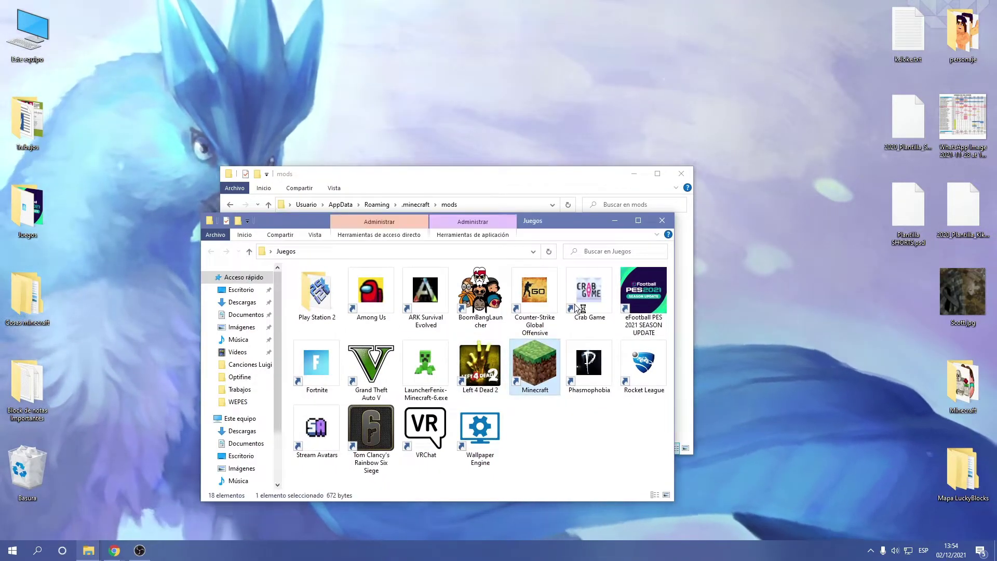
click(662, 220)
drag(603, 176, 615, 135)
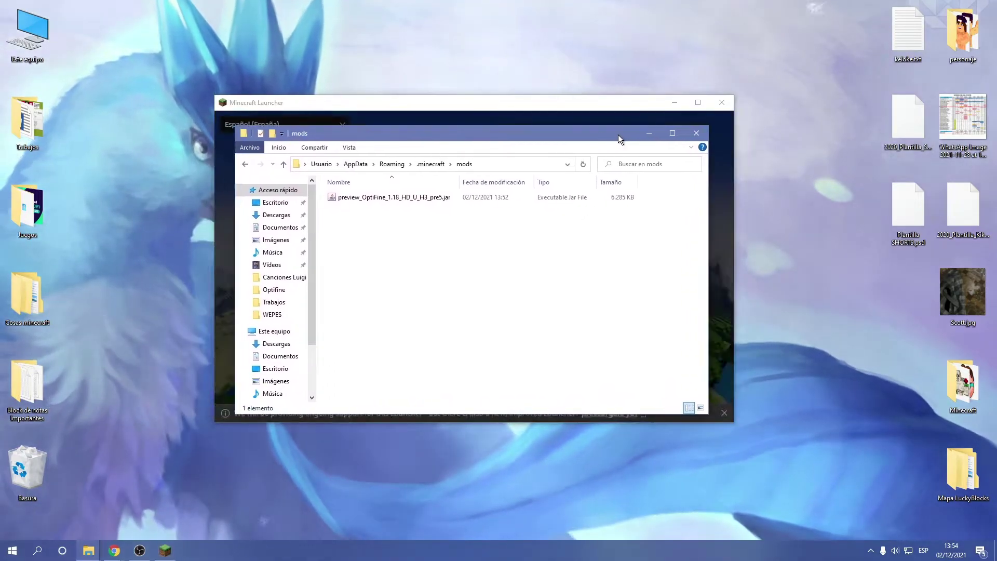
click(646, 133)
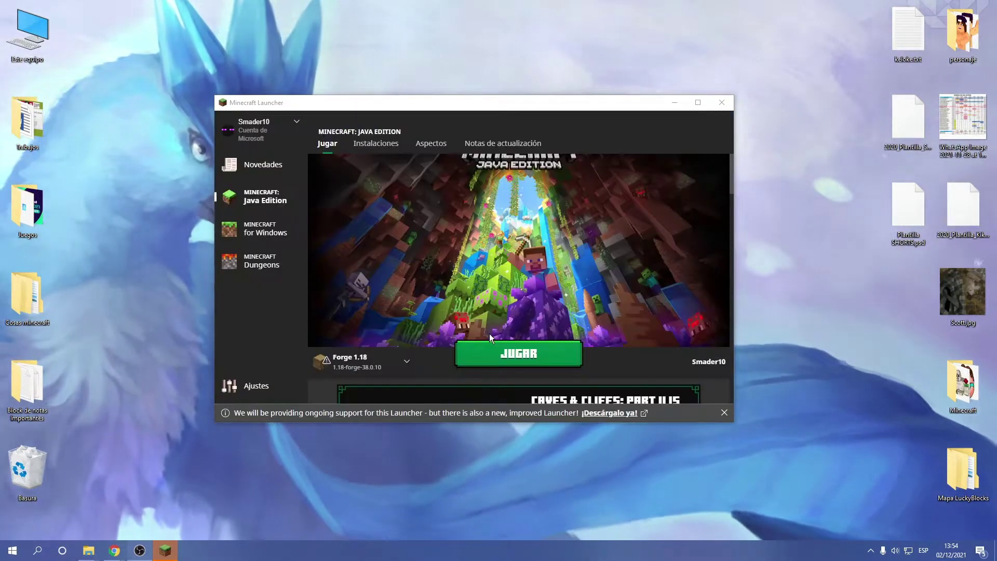
Try to launch the game with the Forge 1.18 installation, dismiss the error and close the launcher
mouse_move(343, 364)
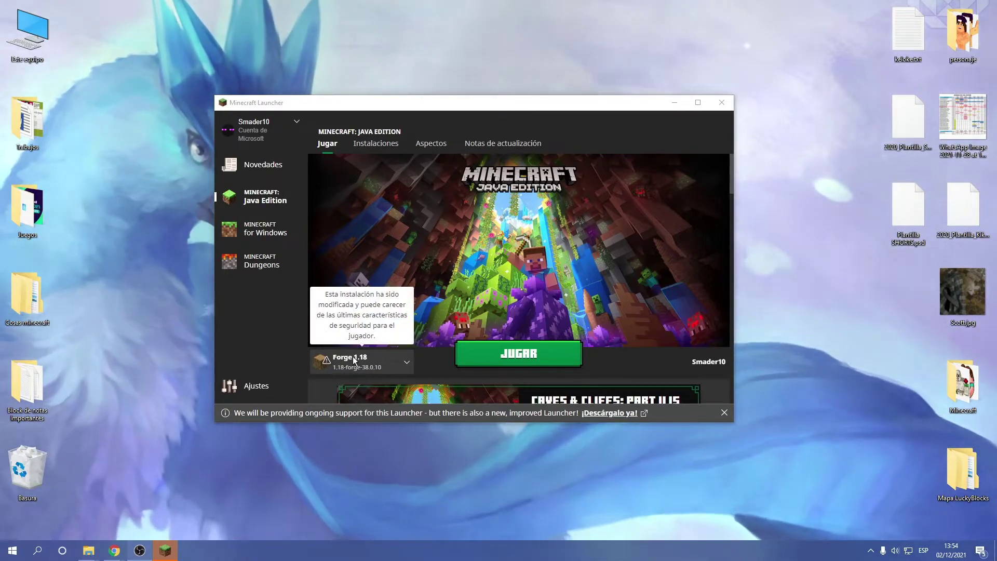
click(517, 356)
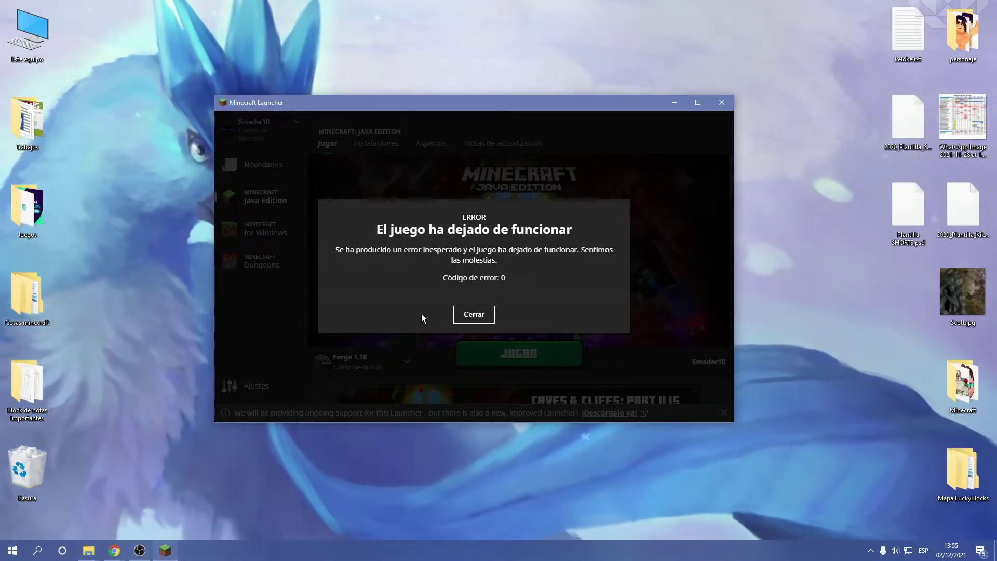
click(474, 314)
mouse_move(345, 365)
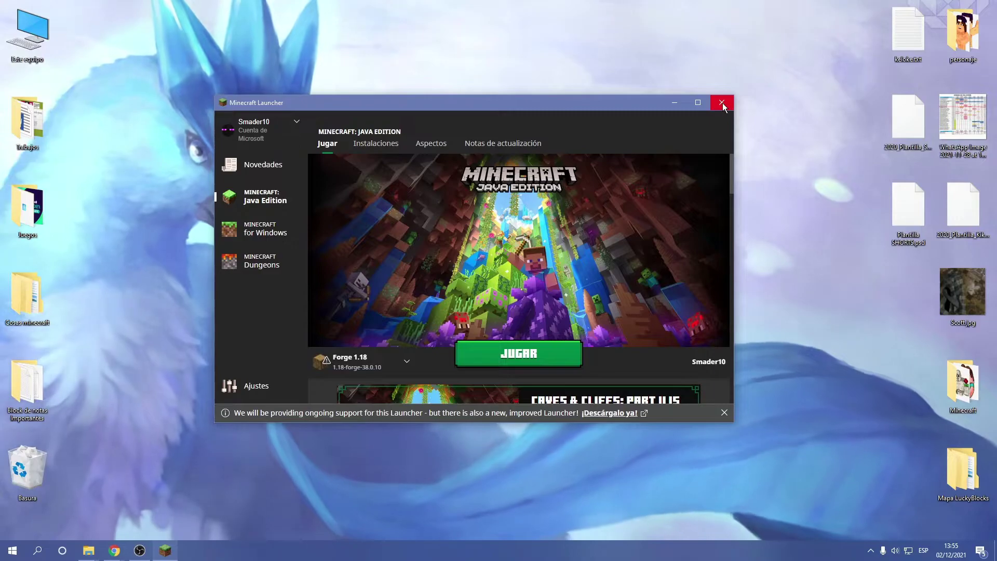
mouse_move(382, 363)
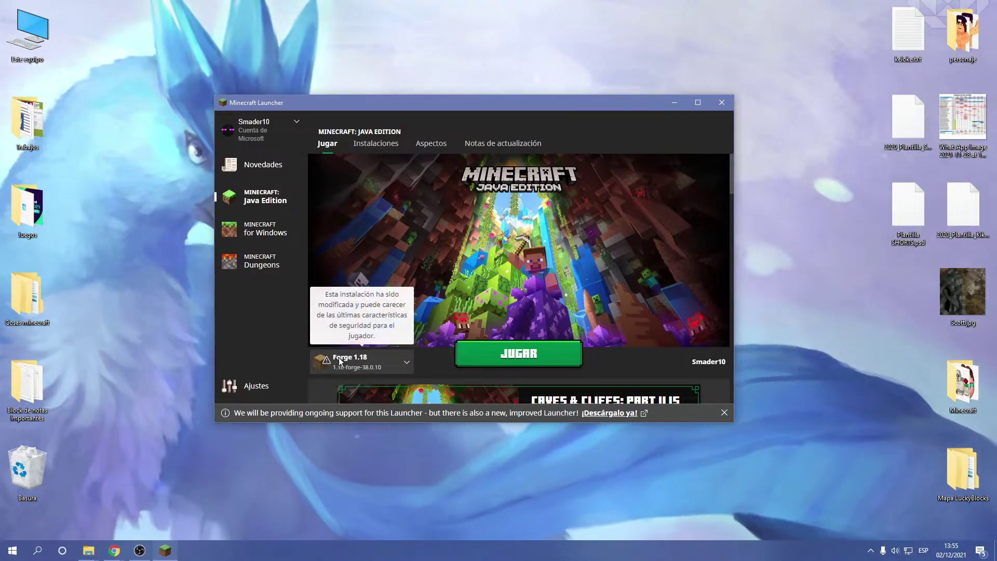
click(725, 102)
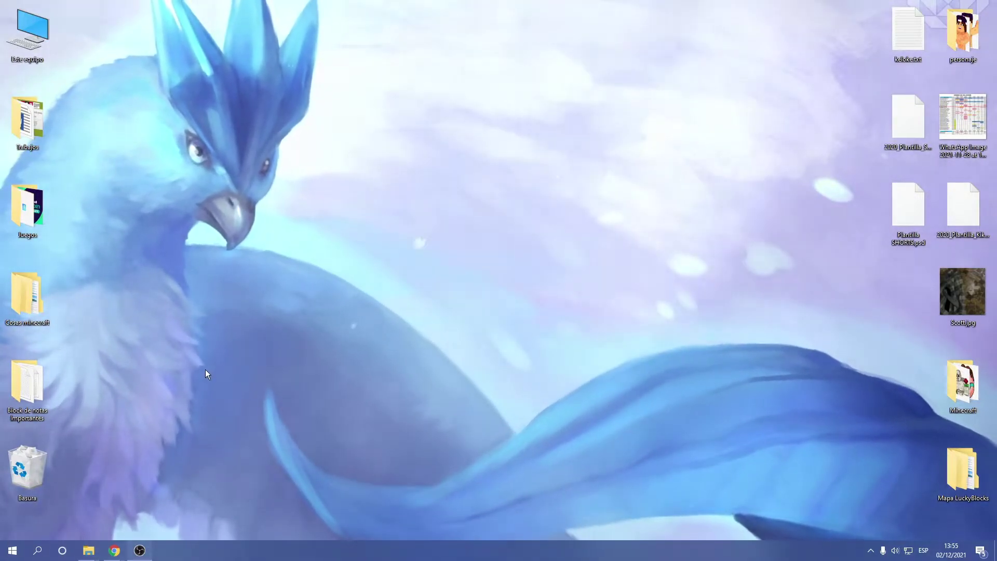
Move the OptiFine 1.18 jar from the mods folder back to the desktop and close the mods folder
mouse_move(88, 550)
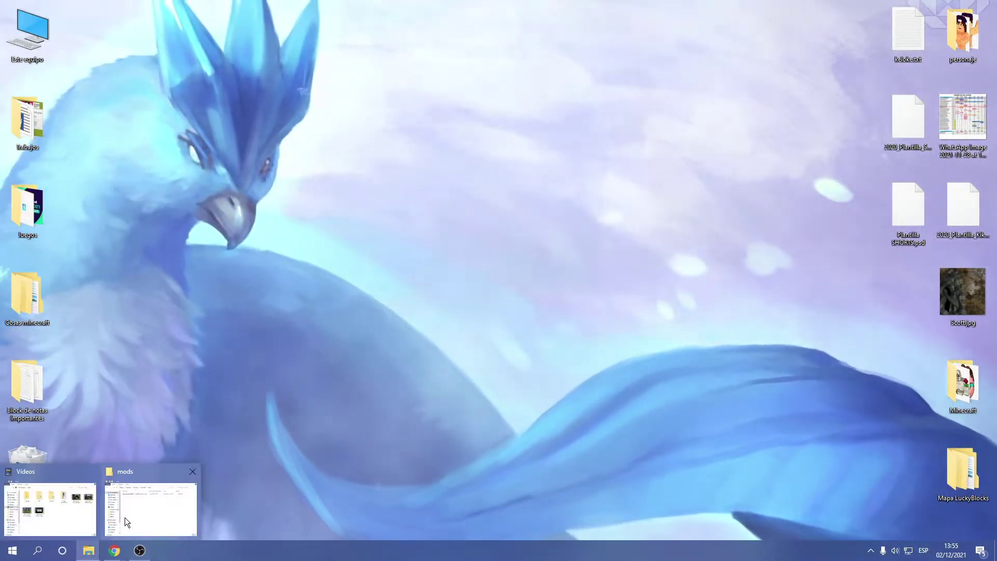
click(119, 521)
drag(422, 197, 410, 50)
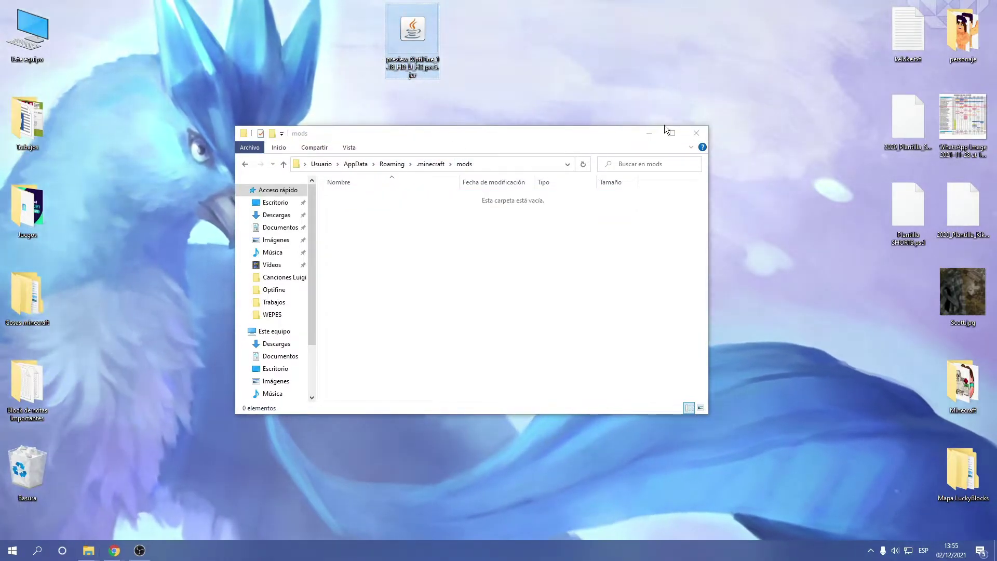
click(696, 133)
Run the desktop OptiFine jar and install OptiFine HD Ultra H3 pre5 into the default .minecraft folder
double_click(398, 33)
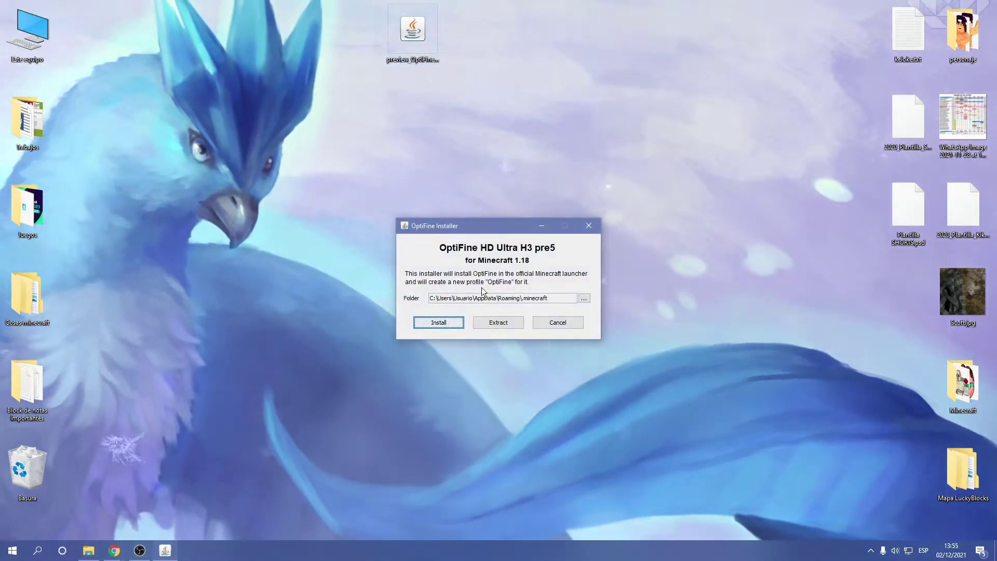
click(416, 63)
right_click(395, 29)
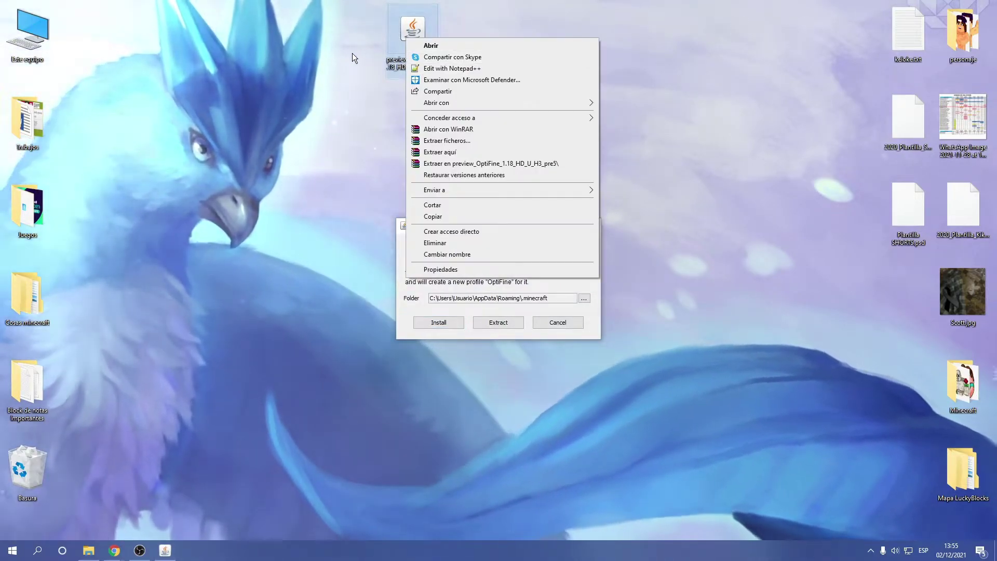
key(Escape)
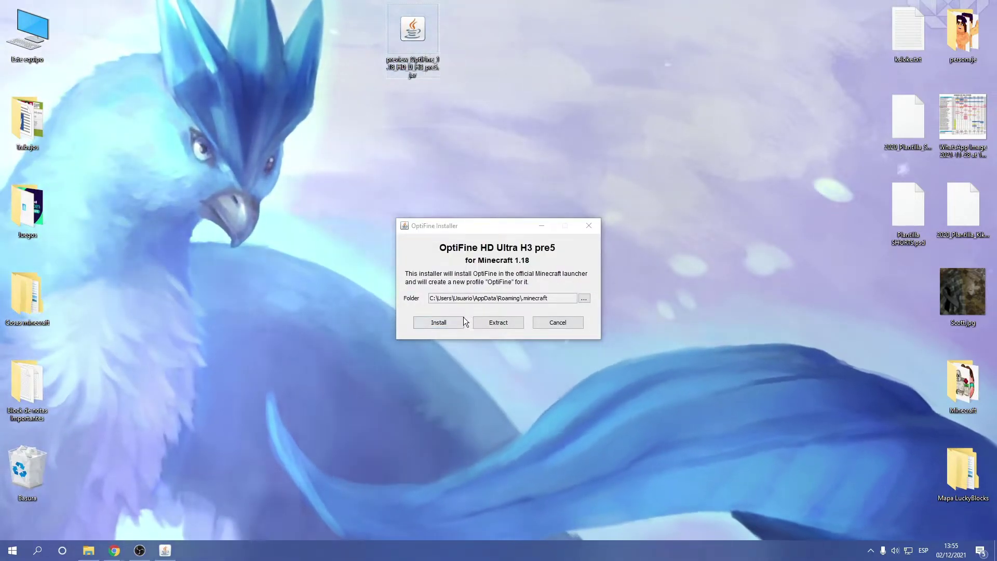
click(442, 324)
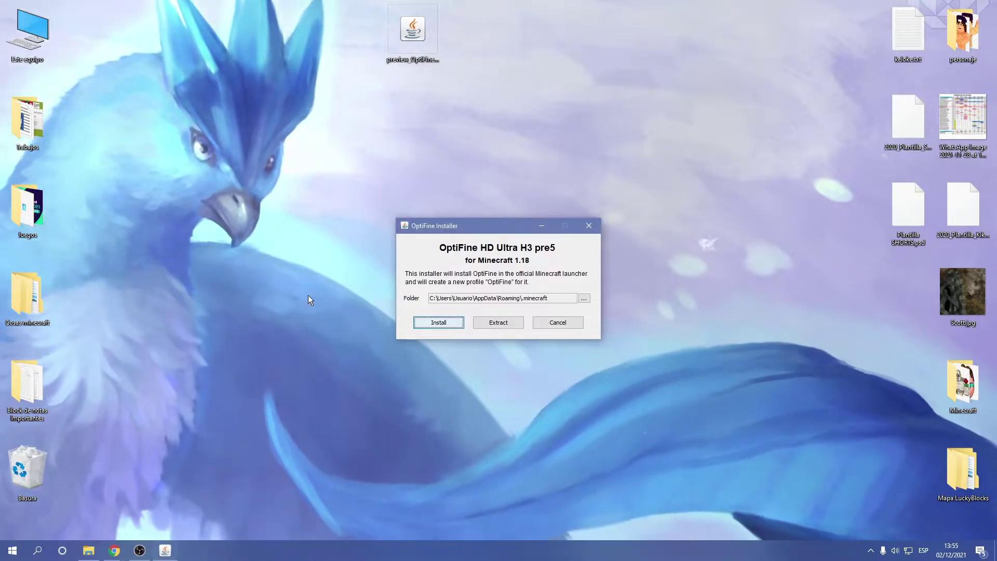
click(434, 324)
click(497, 287)
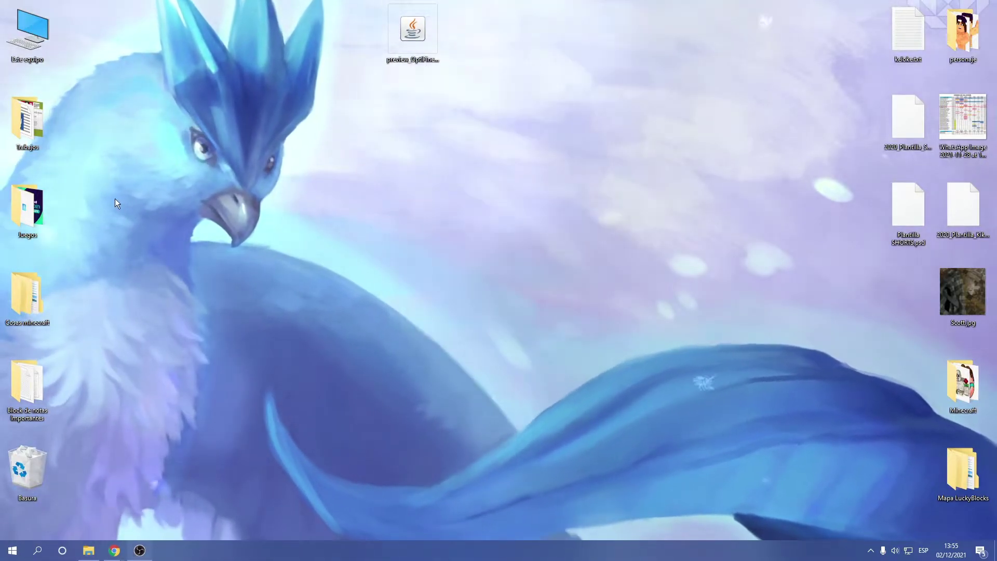
Reopen the Minecraft launcher from the Juegos folder and select the OptiFine 1.18-OptiFine_HD_U_H3_pre5 installation
double_click(22, 209)
double_click(561, 280)
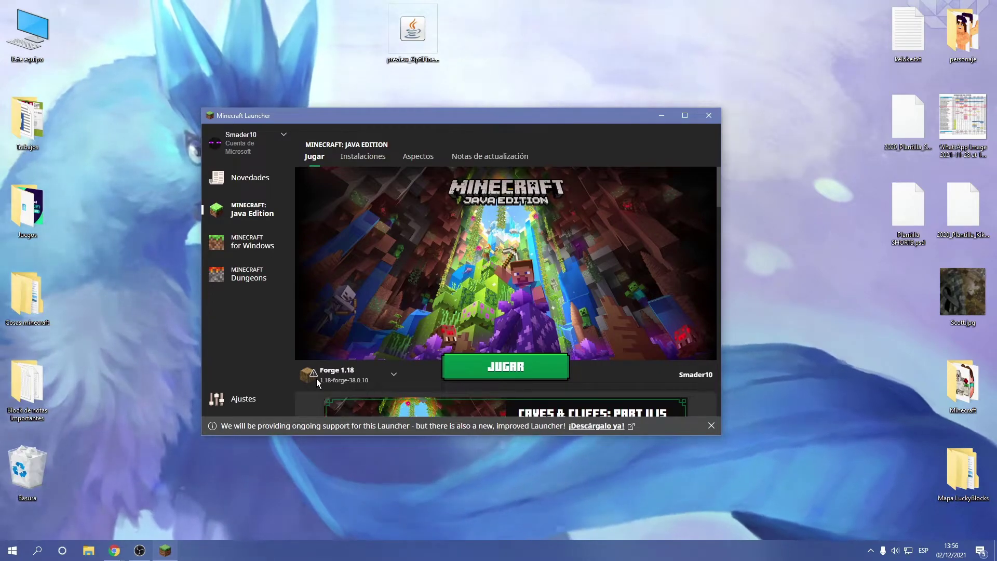
click(338, 376)
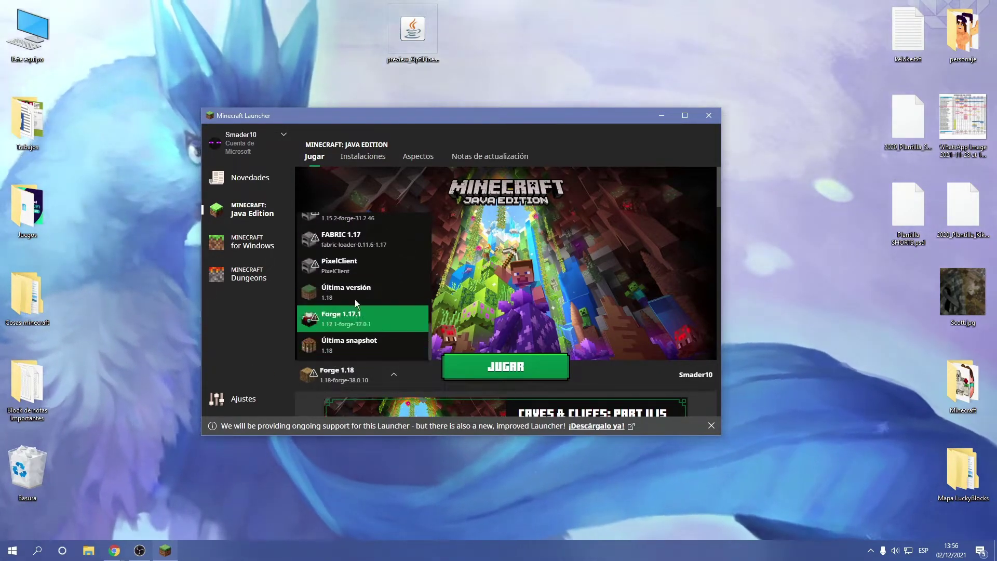
scroll(368, 328, up, 5)
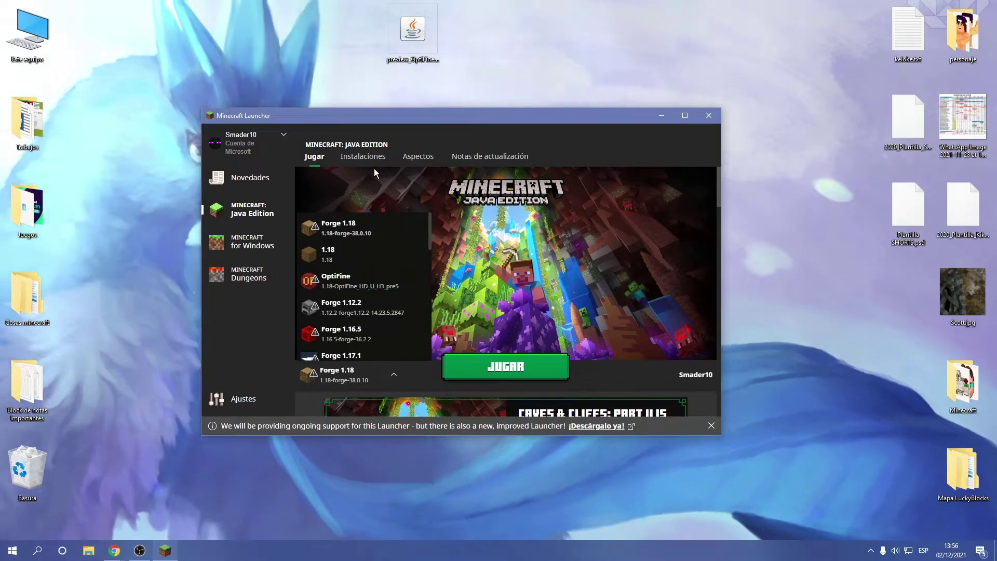
click(377, 283)
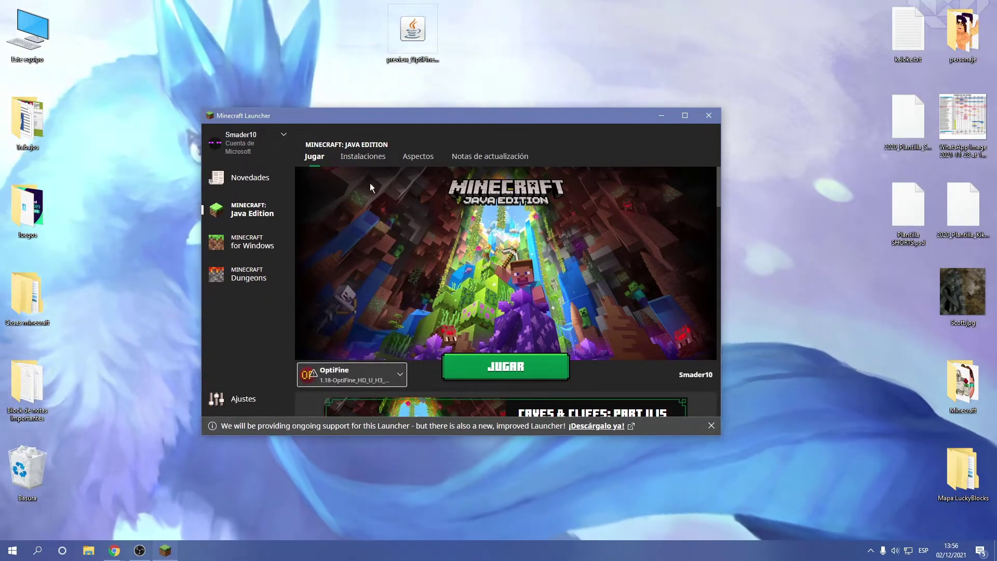
Fill in a new installation named Optifine 1.18 with a white block icon and release 1.18-OptiFine_HD_U_H3_pre5, and discard it
click(380, 156)
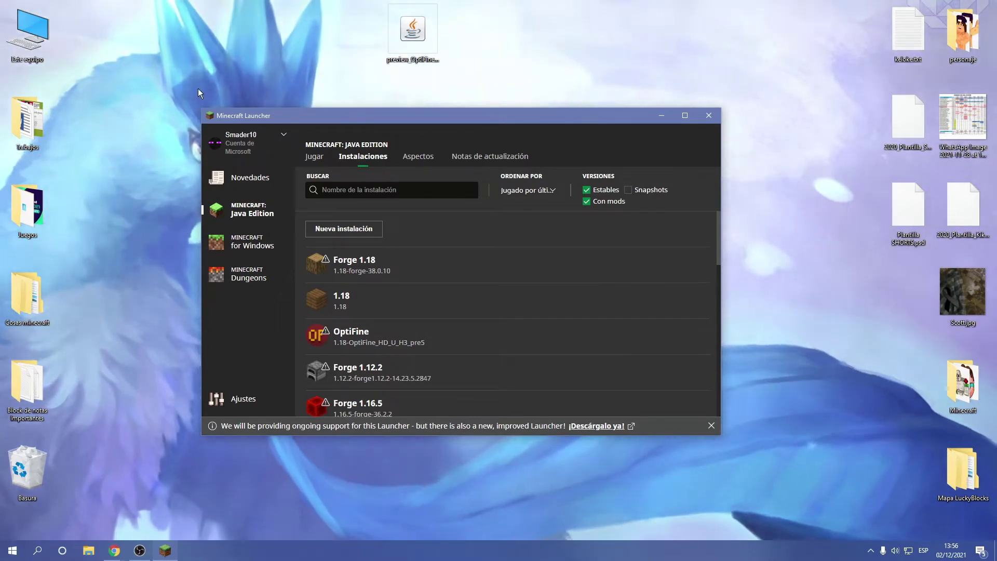
click(358, 235)
text(Op)
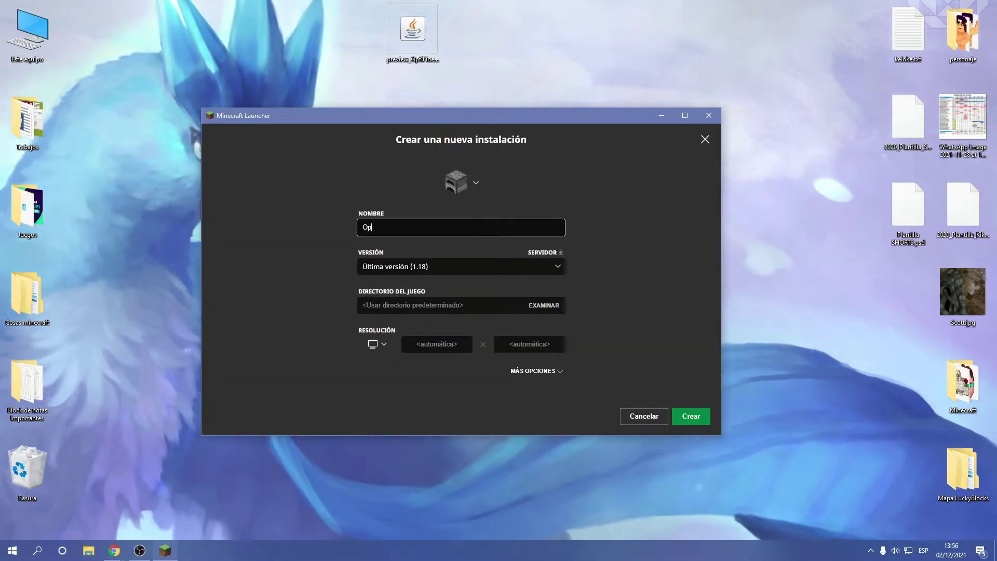
text(tifine 1.18)
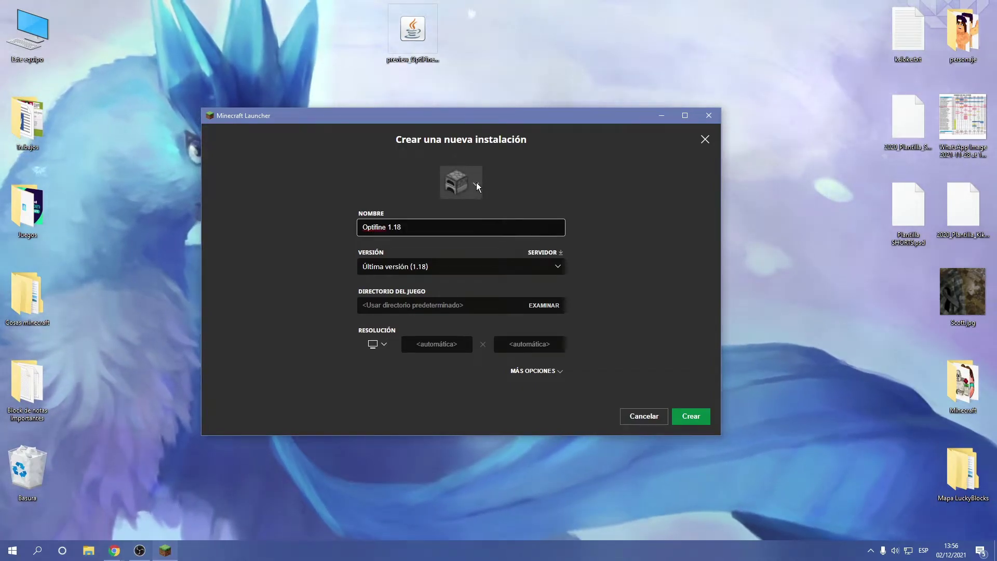
click(474, 182)
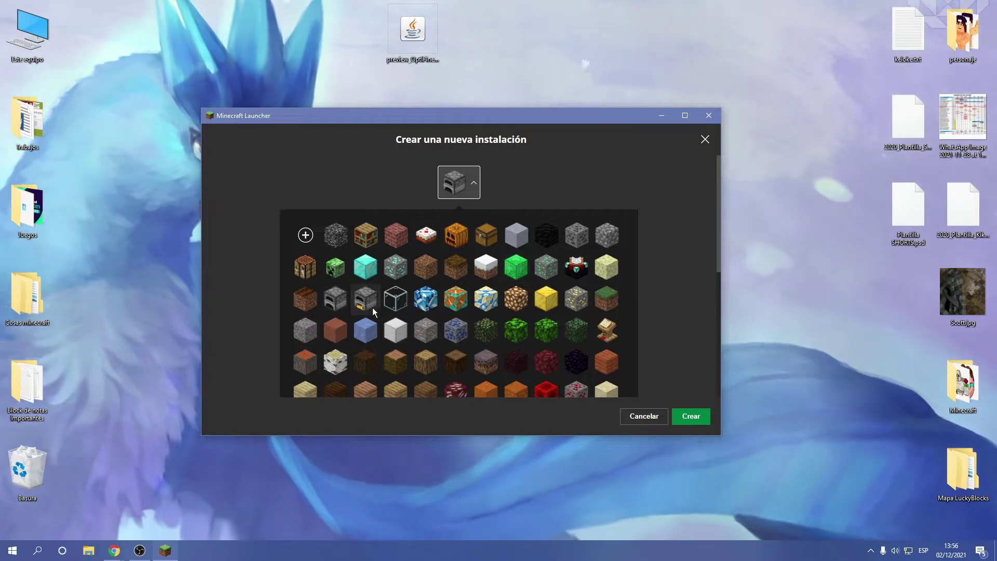
click(396, 331)
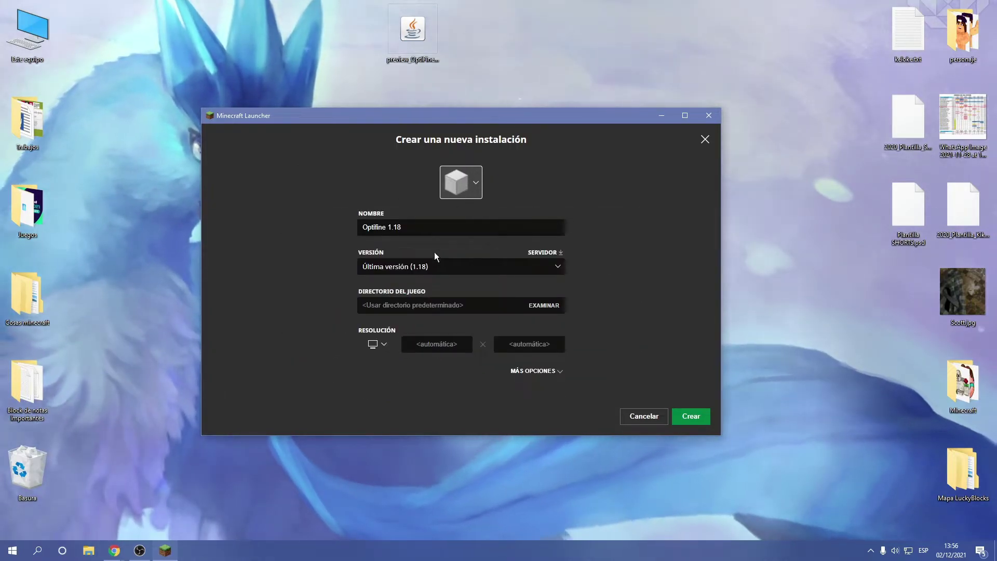
click(433, 271)
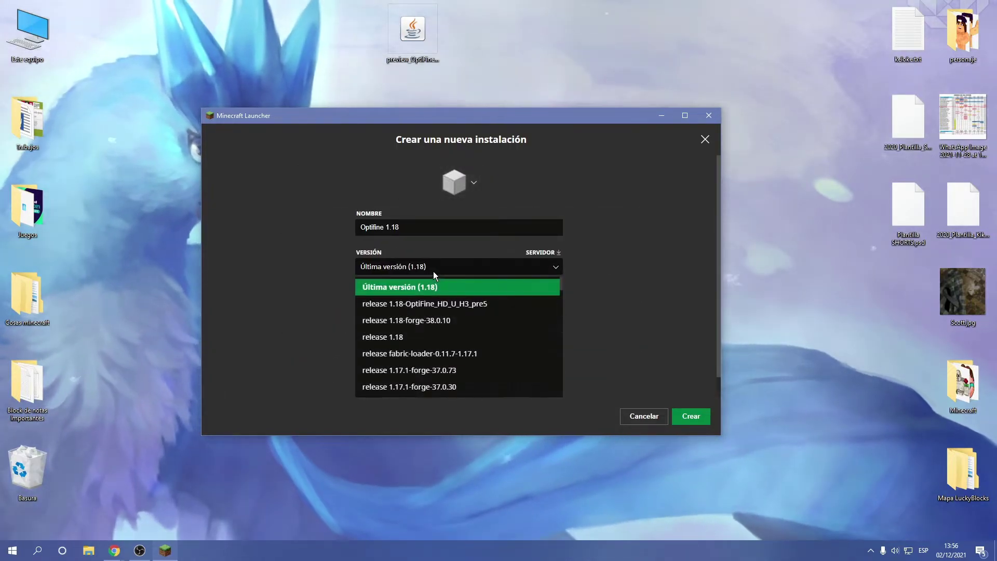
click(423, 307)
click(644, 418)
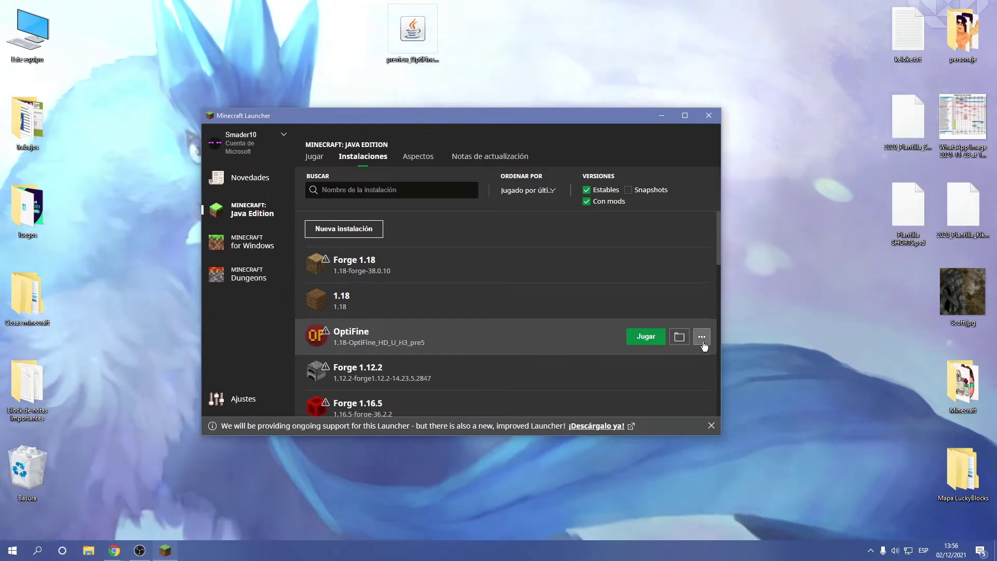
Edit the existing OptiFine installation, giving it a blue patterned block icon and the name OptiFine 1.18, and save it
click(701, 337)
click(684, 359)
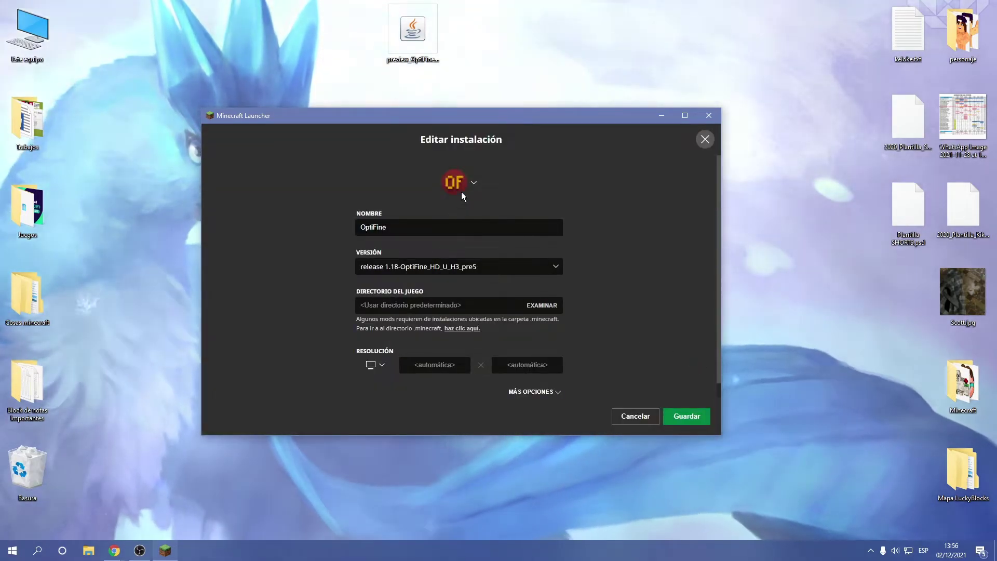
click(460, 188)
click(438, 303)
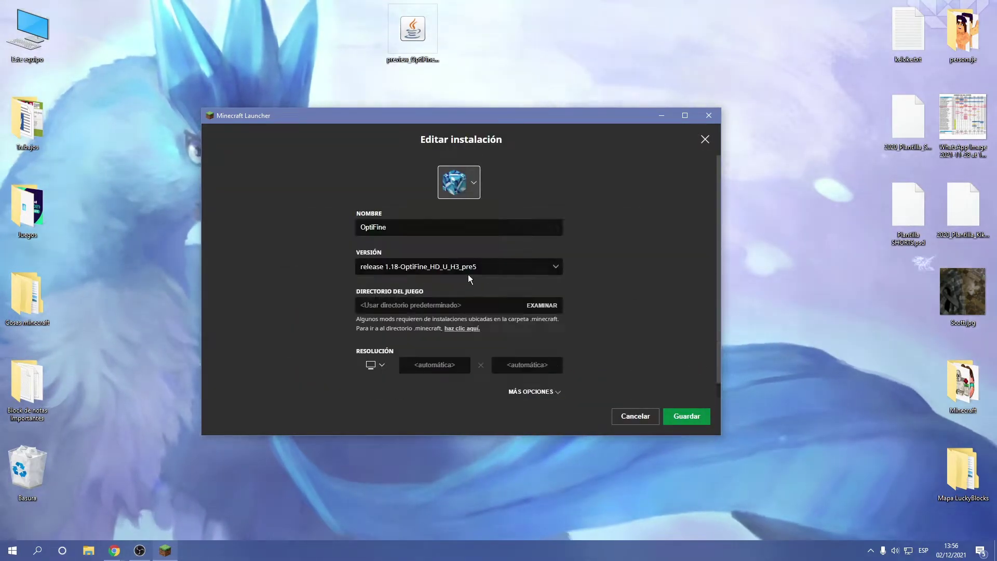
click(395, 226)
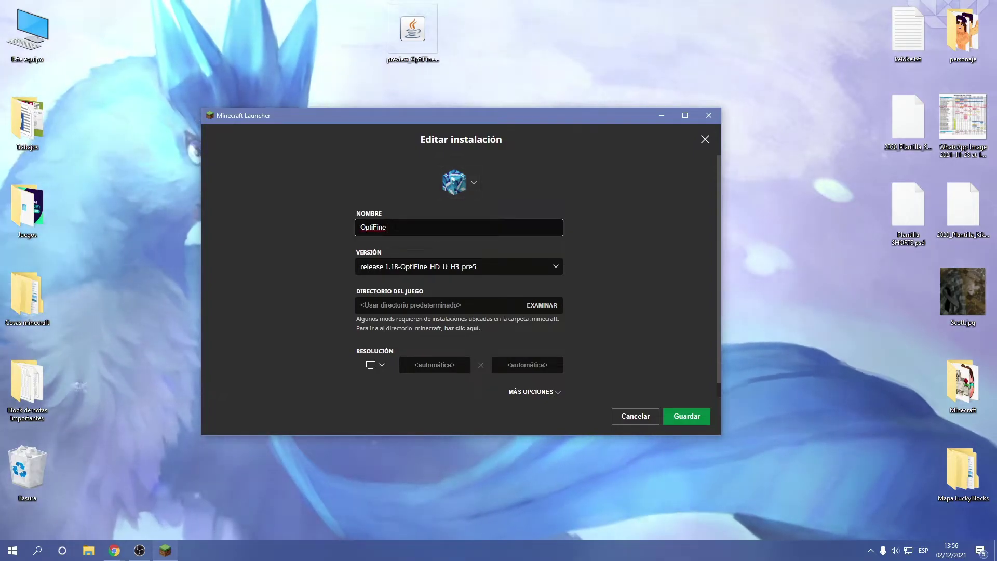
text(1.18)
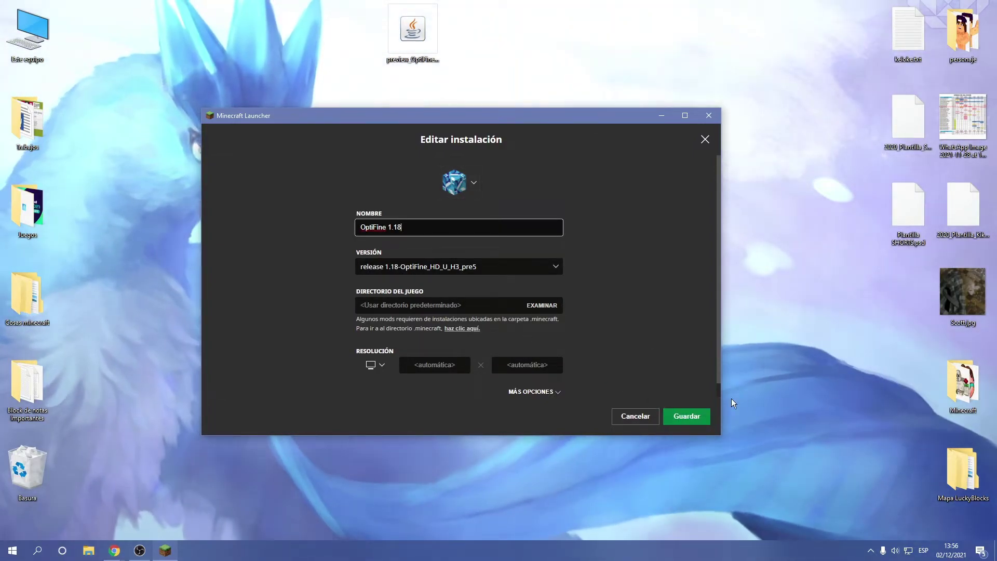
click(688, 418)
Launch the game with the OptiFine 1.18 installation, accepting the modified-installation warning
click(315, 157)
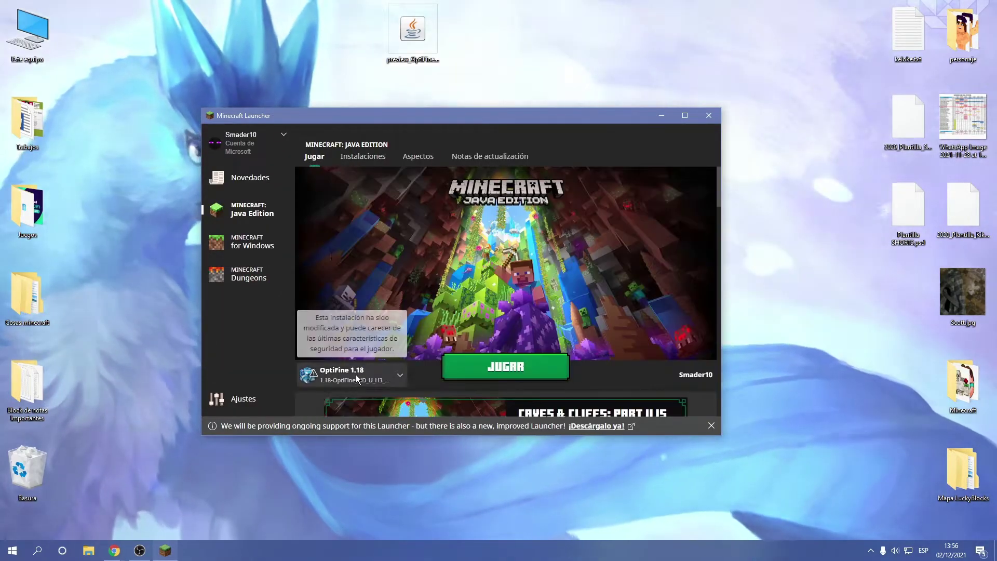
click(472, 378)
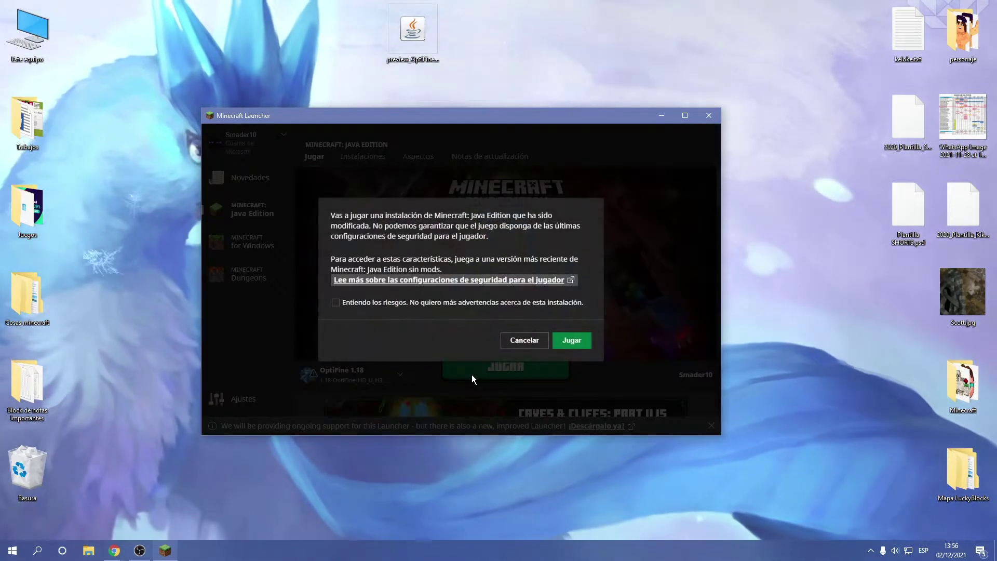
click(572, 340)
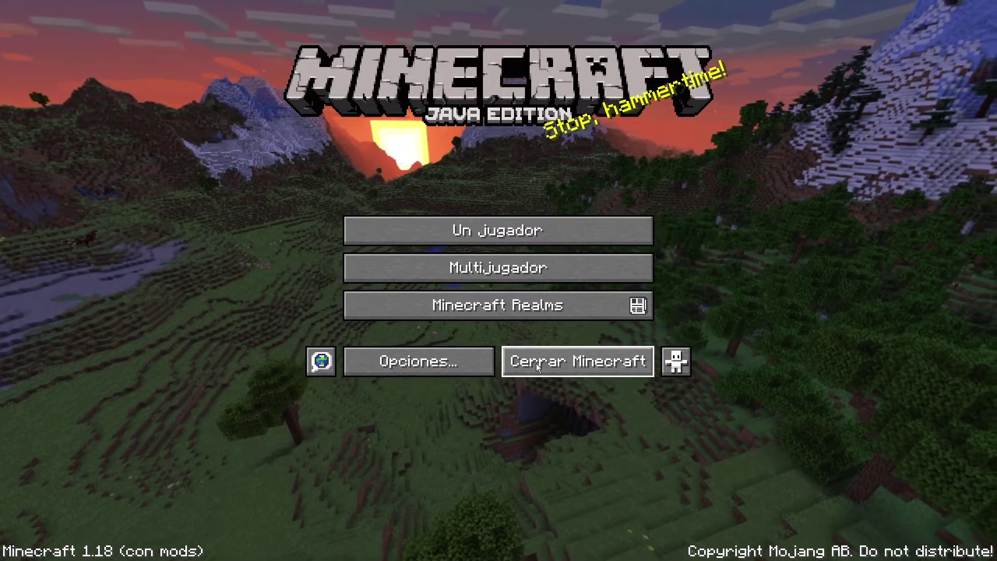
In the game's graphics options, lower the simulation distance, set the maximum FPS to unlimited and open the shader settings
click(451, 360)
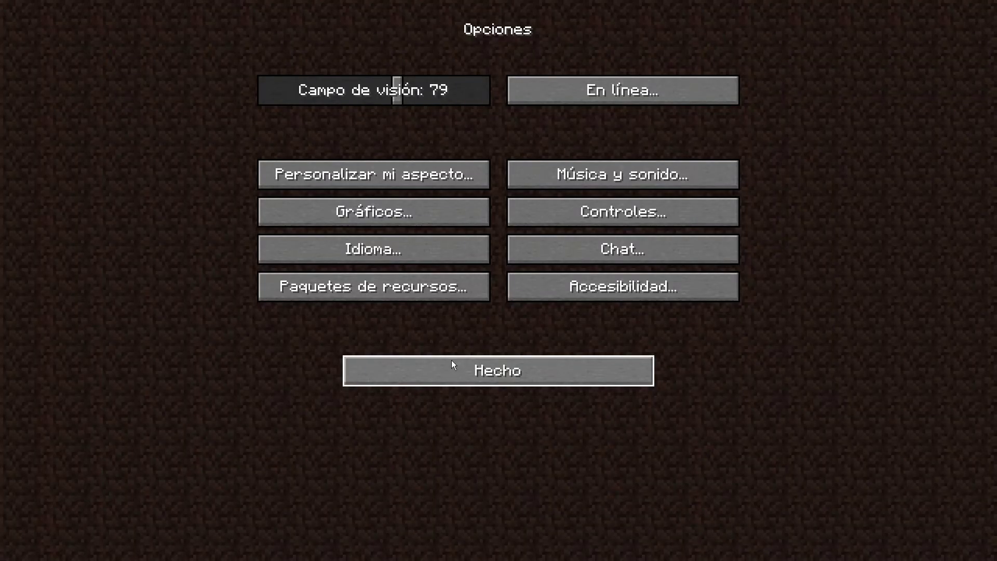
click(425, 219)
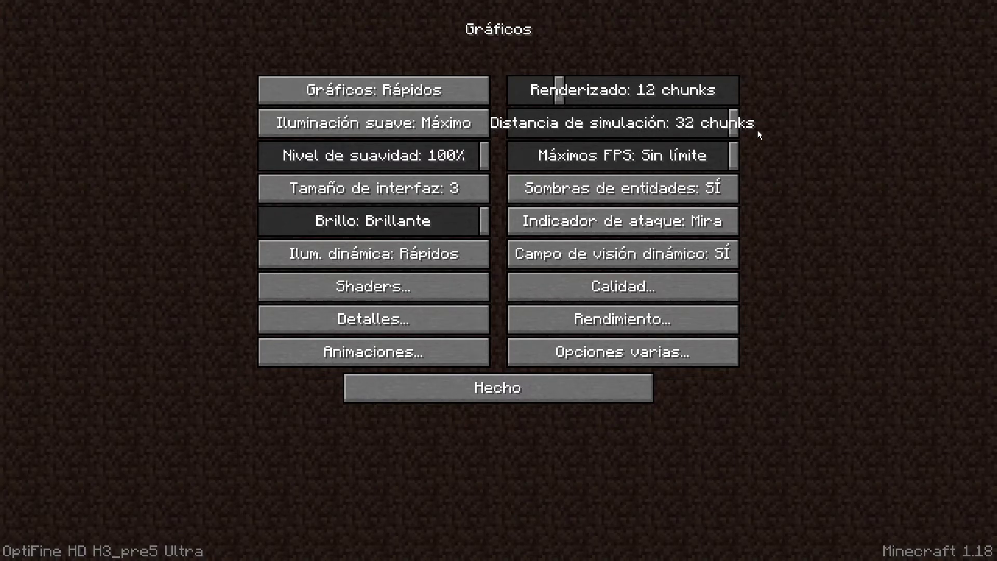
drag(736, 130, 665, 138)
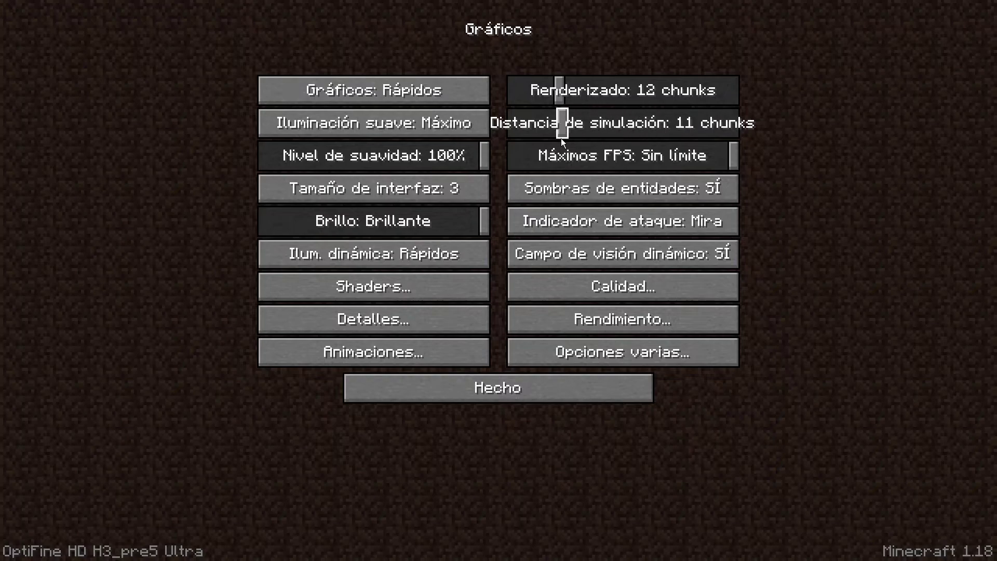
drag(559, 138, 571, 137)
drag(707, 154, 777, 161)
click(390, 291)
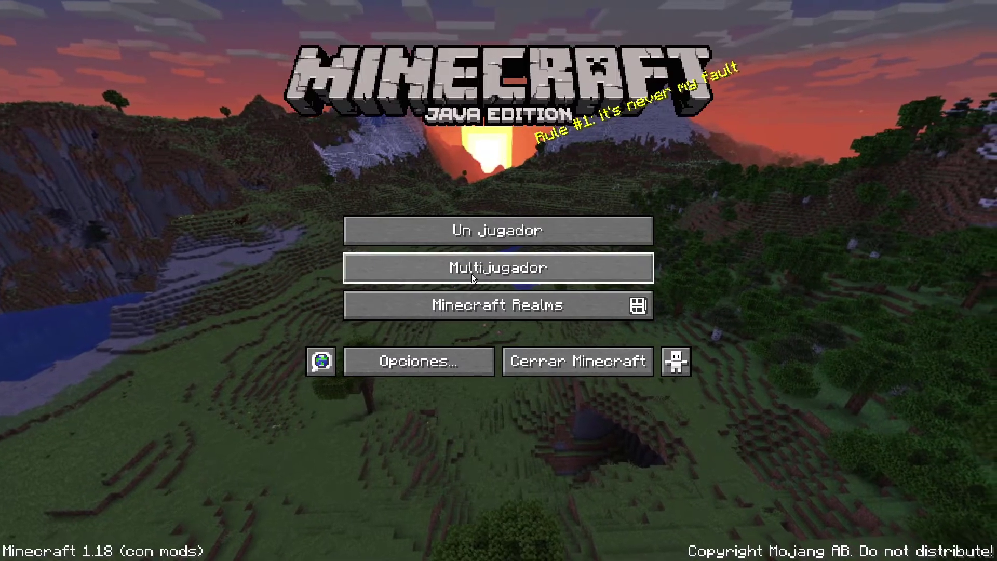
Set up a new single-player world with the game mode set to creative
click(440, 236)
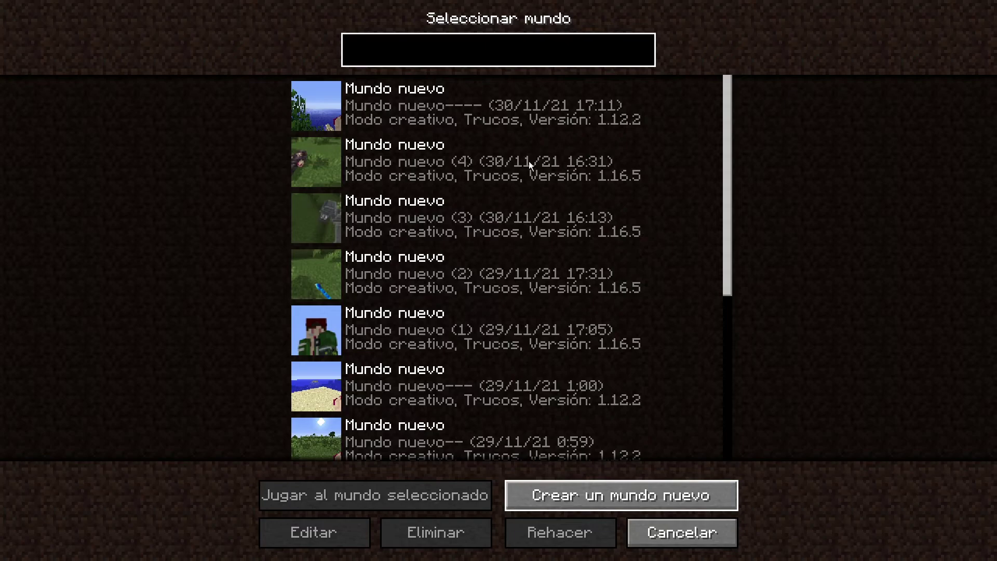
click(621, 495)
click(407, 177)
click(410, 175)
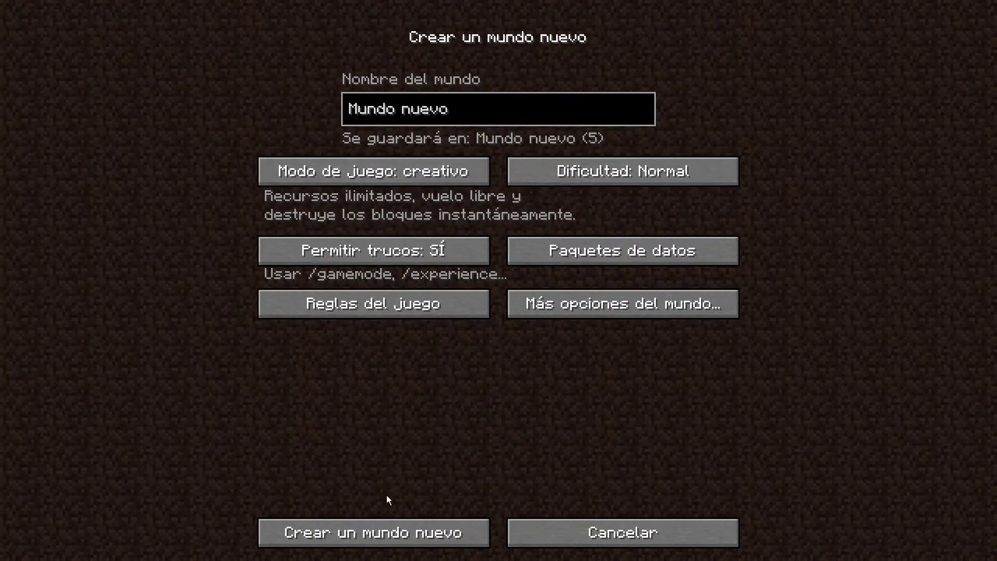